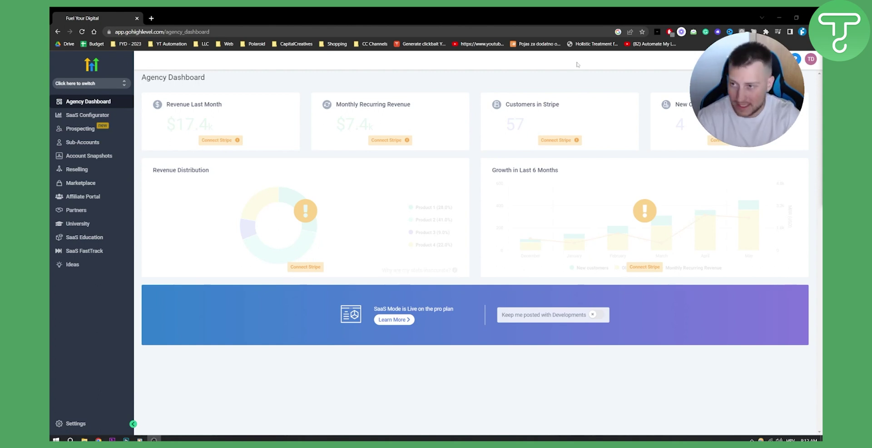
# Switch to the Gold's Gym sub-account and start a new form in the Sites form builder.
pyautogui.click(107, 86)
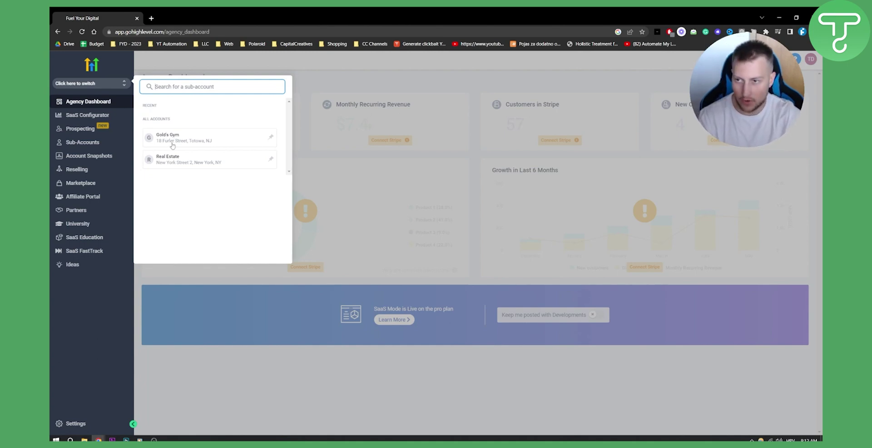
pyautogui.click(177, 141)
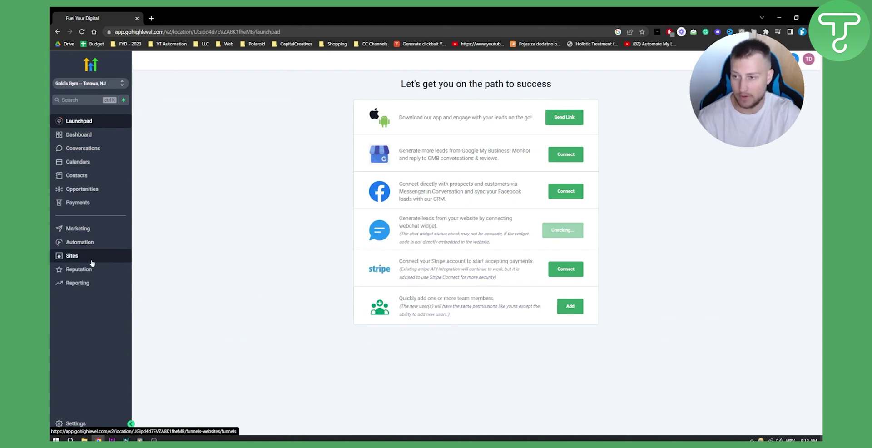
pyautogui.click(89, 244)
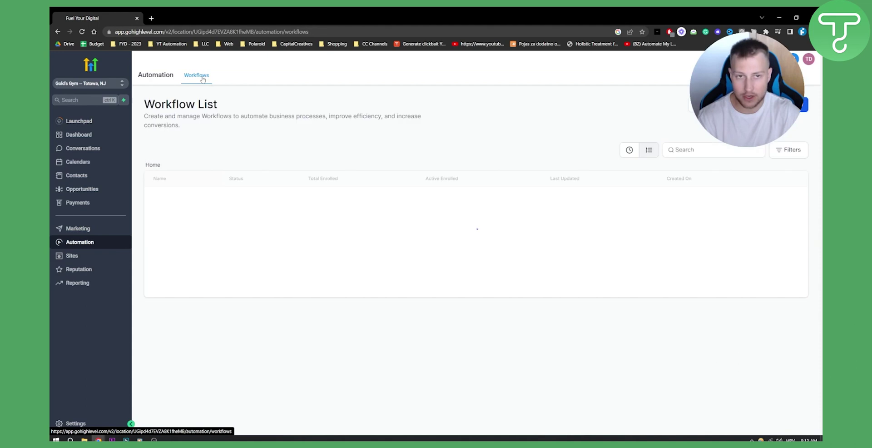
pyautogui.click(92, 259)
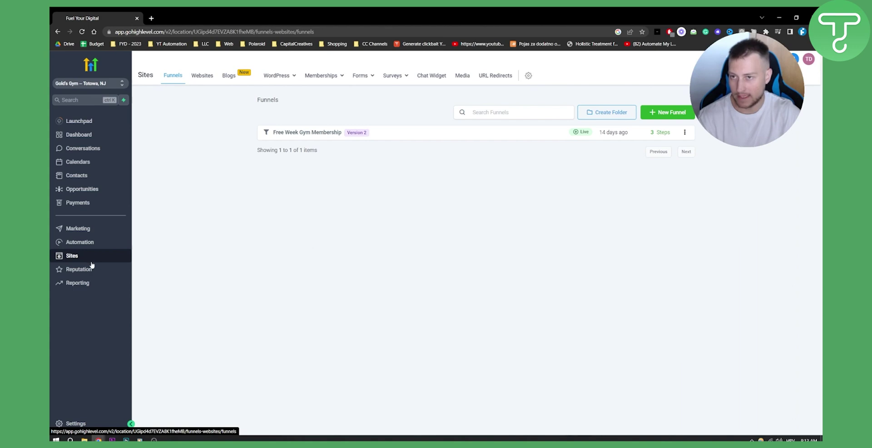
pyautogui.moveTo(366, 78)
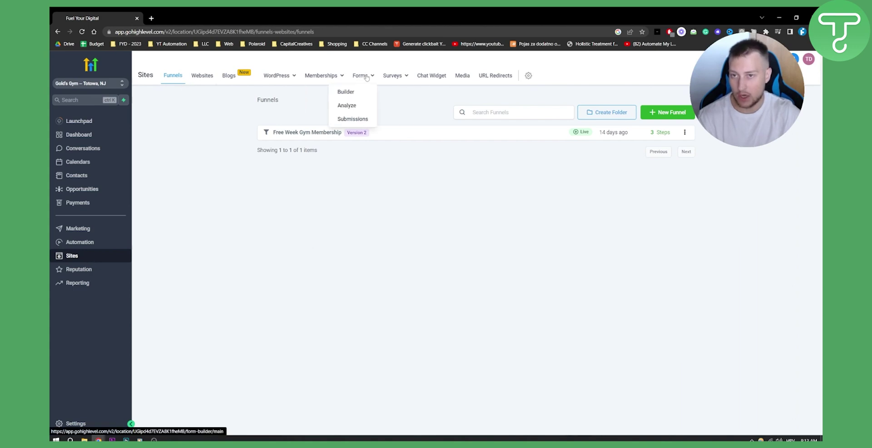
pyautogui.click(348, 93)
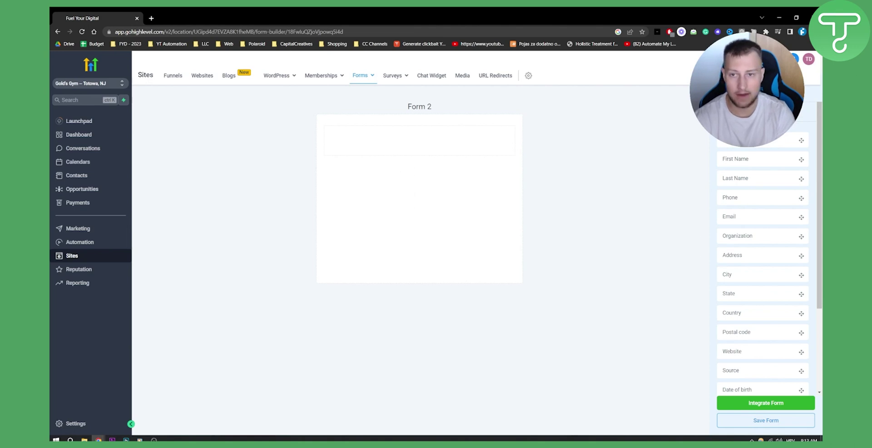
# Rename the new form as Contract in its form options.
pyautogui.tripleClick(427, 107)
pyautogui.click(763, 111)
pyautogui.click(794, 112)
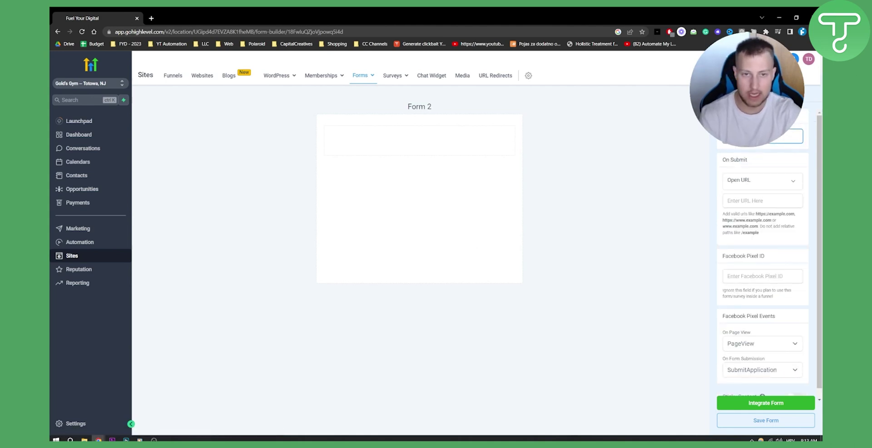
pyautogui.write('Contract')
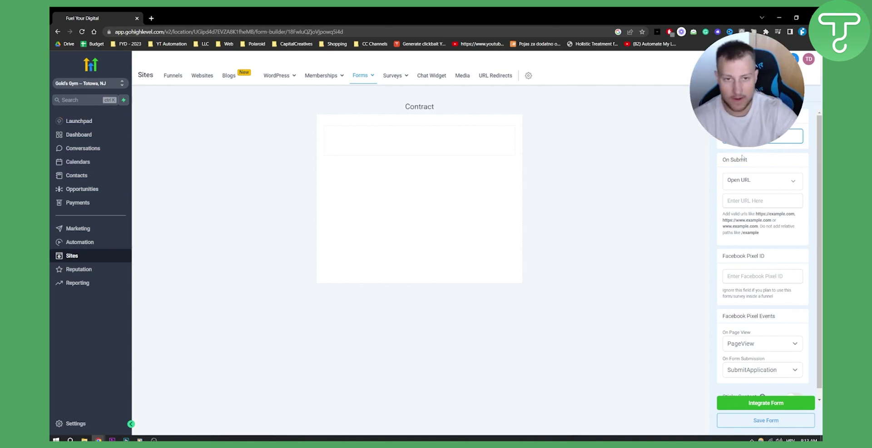
# Check the form's On Submit and Facebook Pixel event options, and turn on Sticky Contact.
pyautogui.click(741, 186)
pyautogui.click(742, 188)
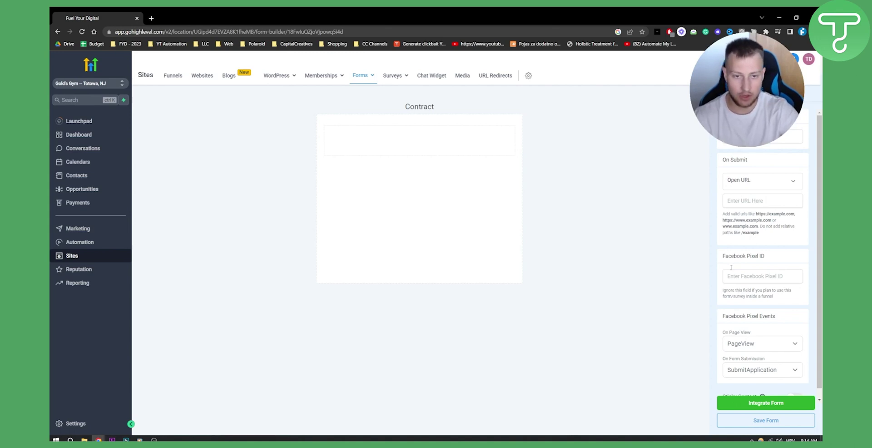
pyautogui.scroll(-1, 734, 267)
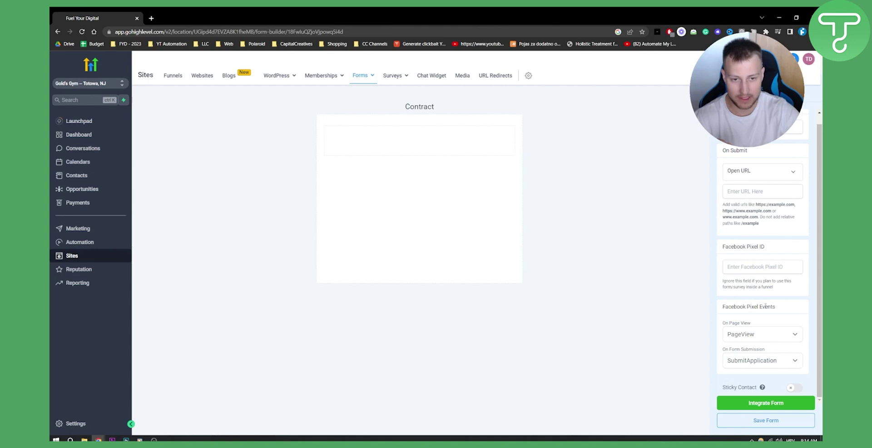
pyautogui.click(750, 337)
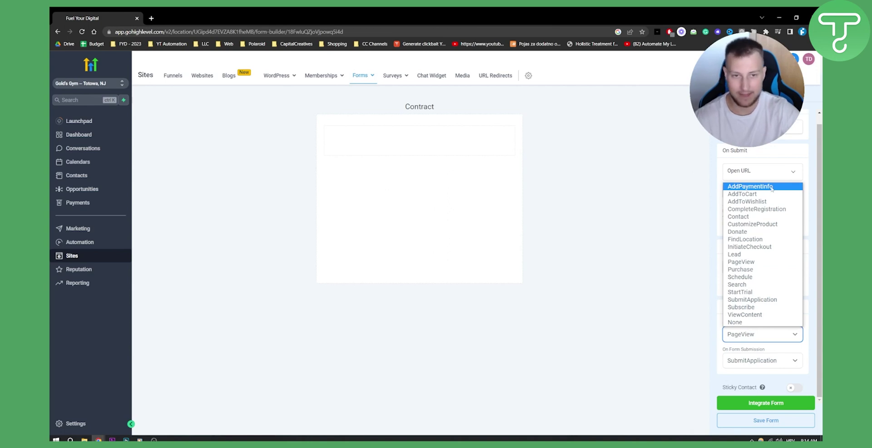
pyautogui.click(715, 292)
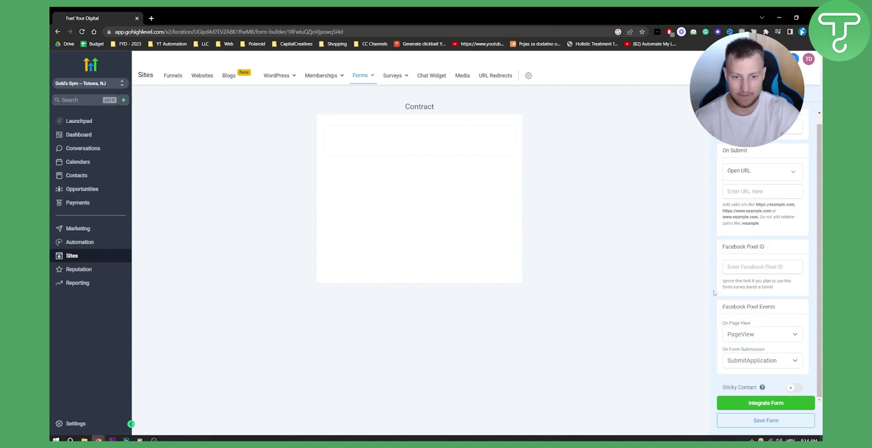
pyautogui.click(758, 364)
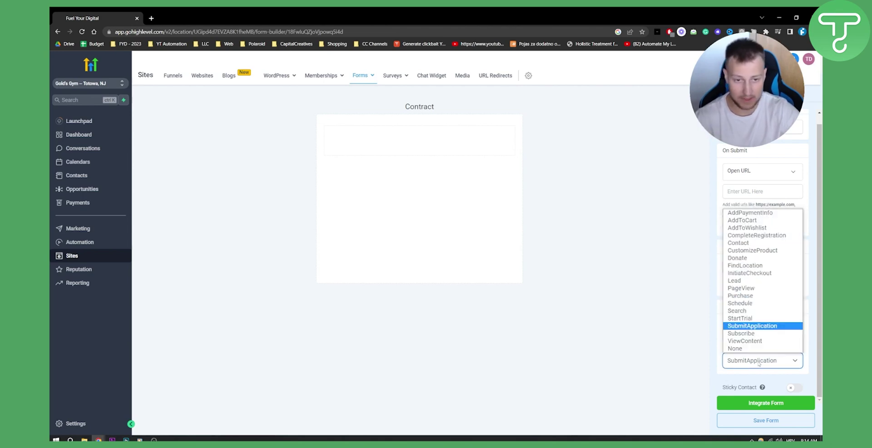
pyautogui.click(759, 364)
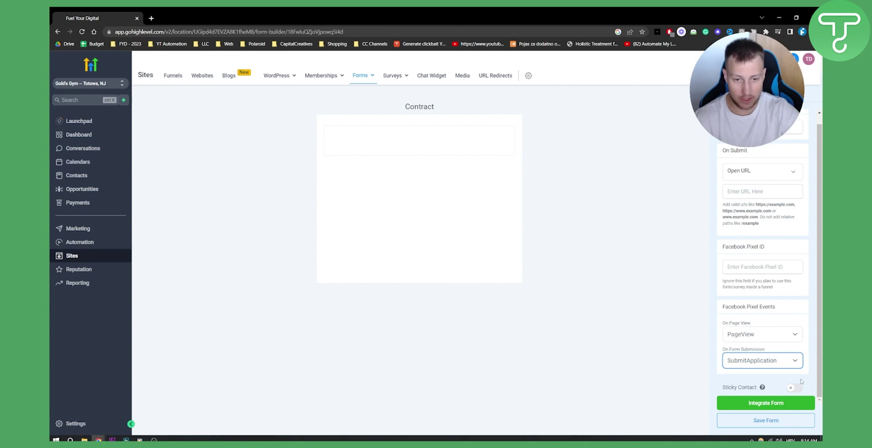
pyautogui.moveTo(763, 388)
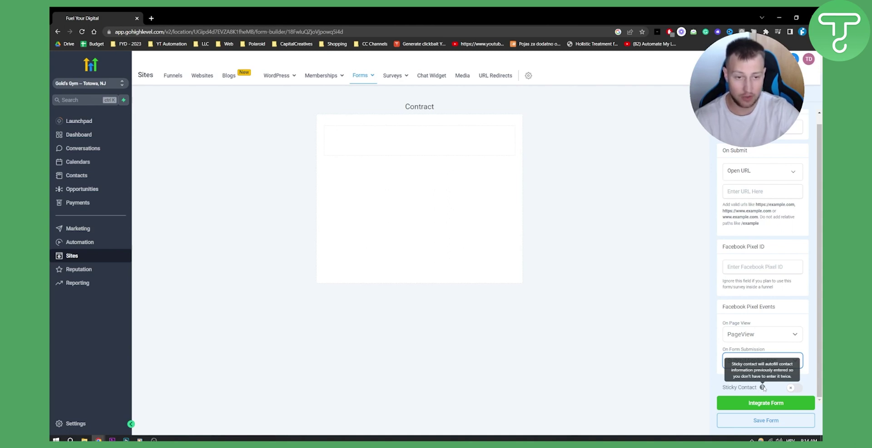
pyautogui.click(794, 387)
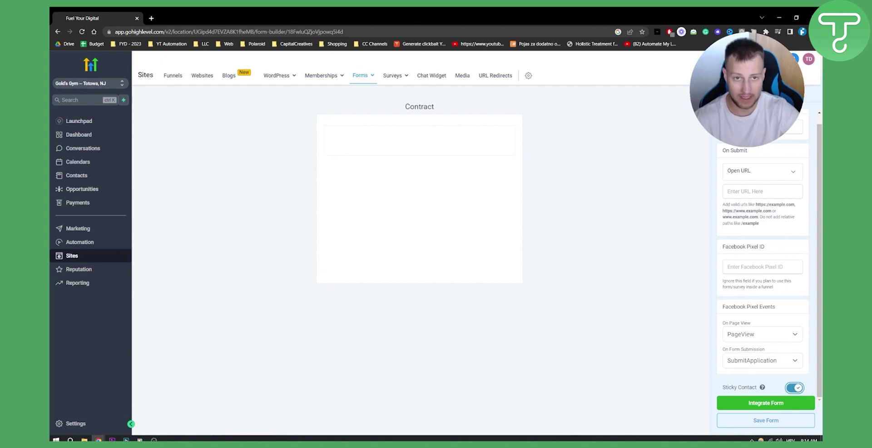
# Set the form's background colour to black (#000000) in the form style settings.
pyautogui.scroll(5, 763, 273)
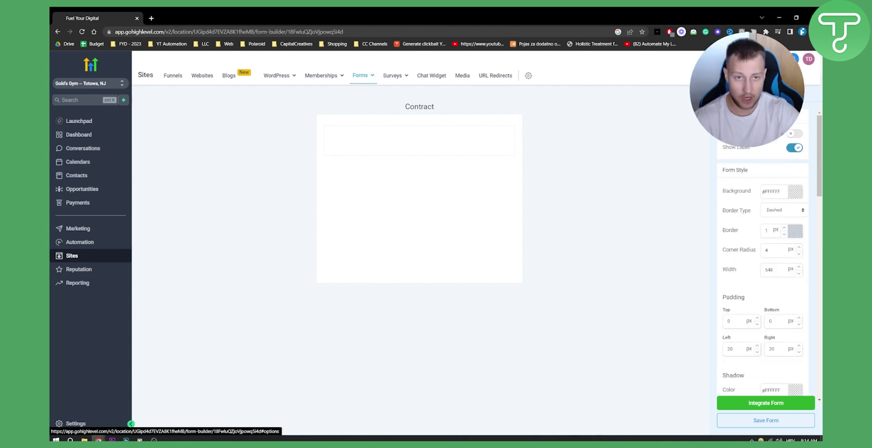
pyautogui.click(795, 192)
pyautogui.moveTo(750, 232); pyautogui.dragTo(694, 256)
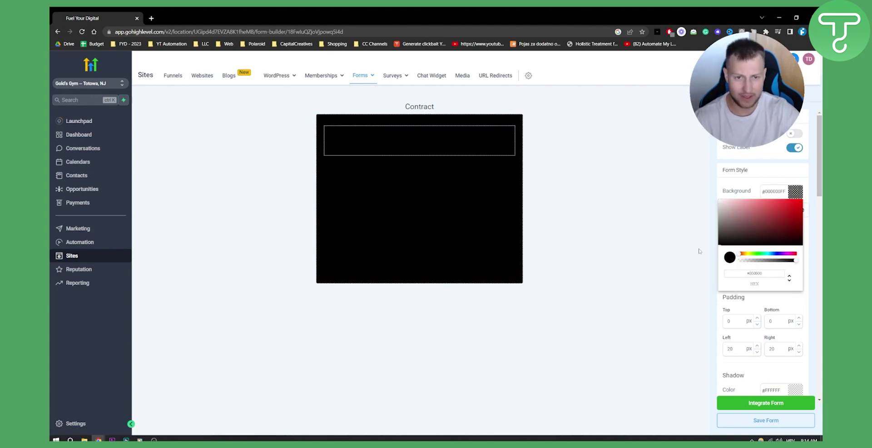
pyautogui.click(711, 240)
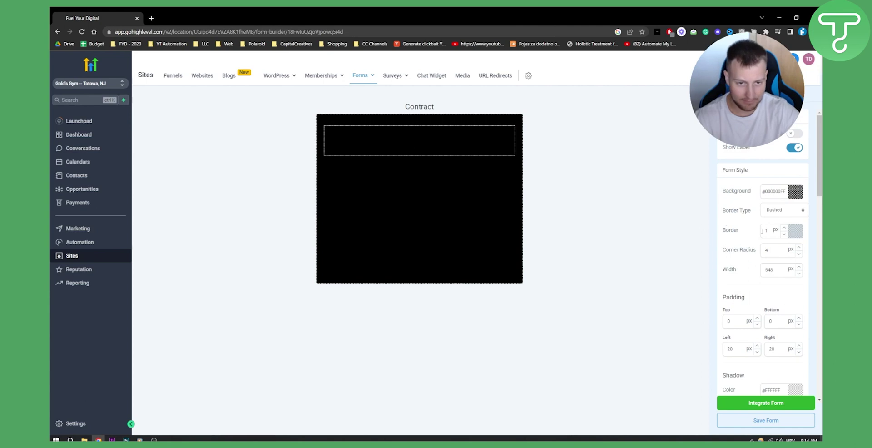
# Set the form's border thickness to 5 px and its border colour to bright blue.
pyautogui.click(783, 228)
pyautogui.click(784, 228)
pyautogui.click(784, 228)
pyautogui.click(783, 228)
pyautogui.click(795, 230)
pyautogui.moveTo(764, 270); pyautogui.dragTo(810, 240)
pyautogui.click(810, 240)
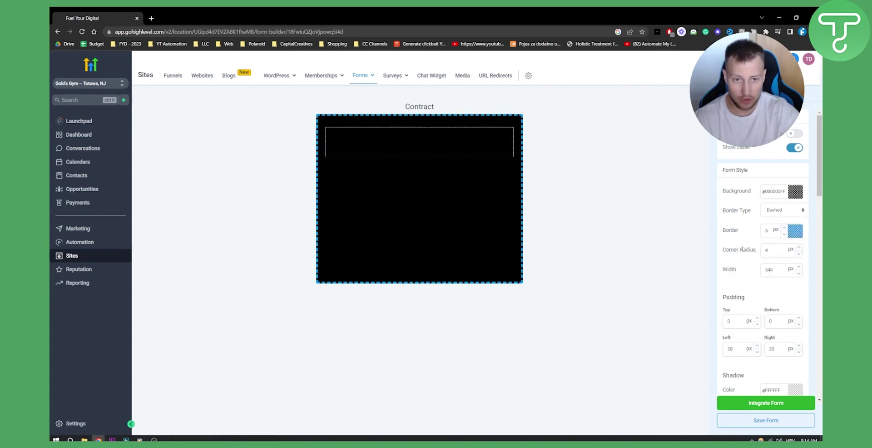
# Change the form's border type to Line.
pyautogui.click(781, 210)
pyautogui.click(773, 220)
pyautogui.click(781, 210)
pyautogui.click(779, 232)
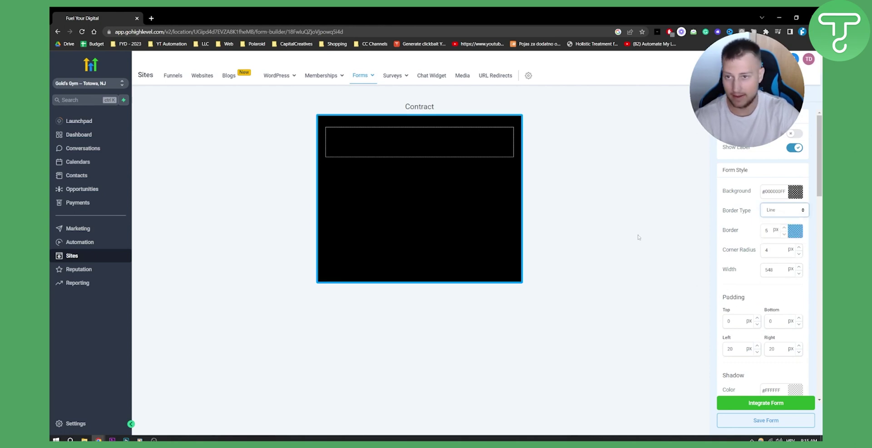
# Set the form's background colour to white (#FFFFFF).
pyautogui.click(795, 191)
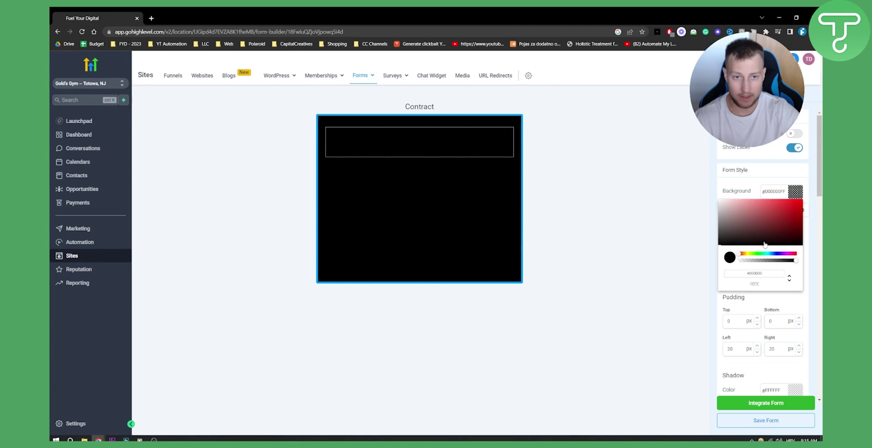
pyautogui.click(721, 198)
pyautogui.click(789, 195)
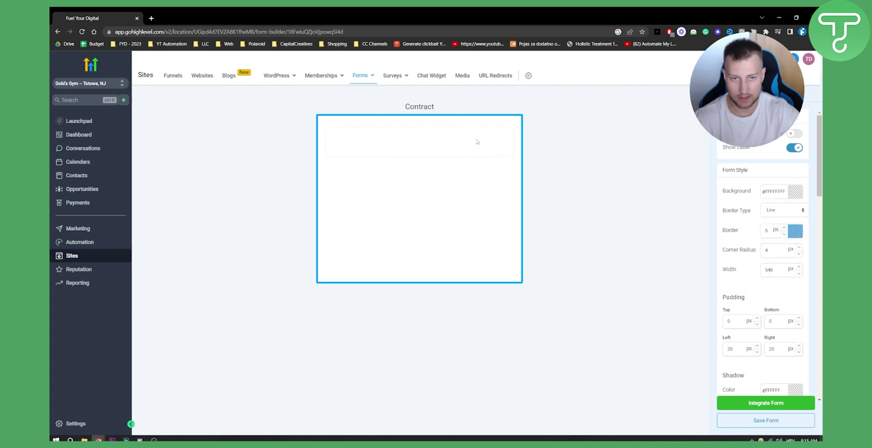
# Add First Name, Last Name, Phone, Email and Organization fields to the Contract form, in that order.
pyautogui.click(720, 119)
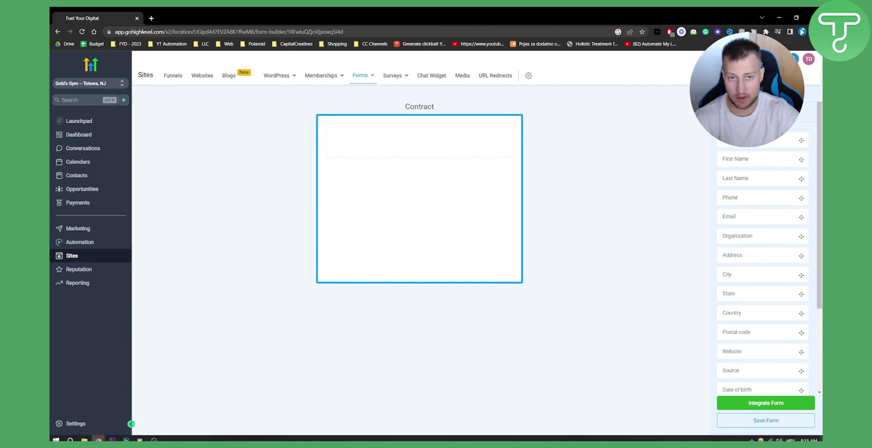
pyautogui.moveTo(741, 159); pyautogui.dragTo(454, 141)
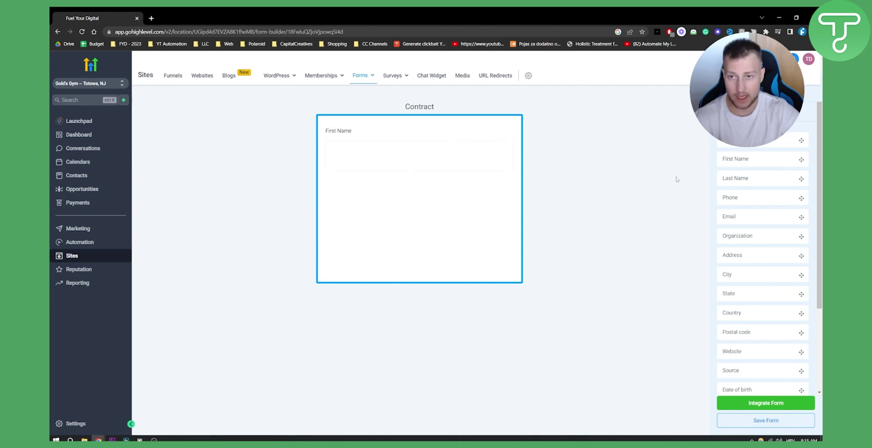
pyautogui.moveTo(749, 172); pyautogui.dragTo(454, 171)
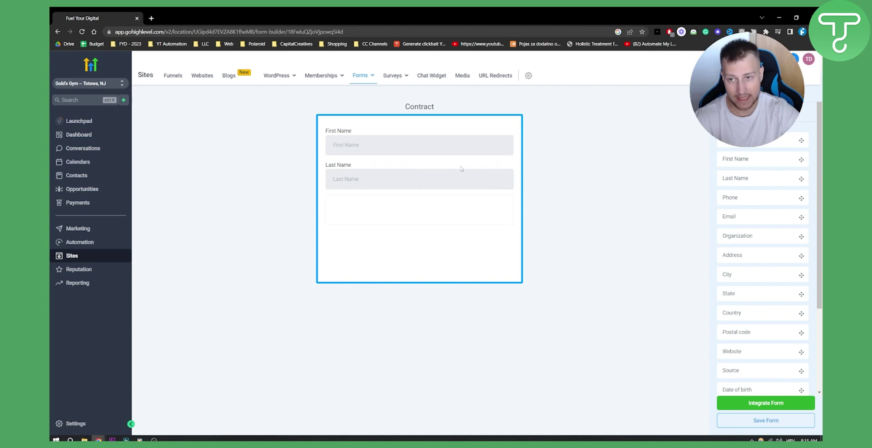
pyautogui.moveTo(748, 199); pyautogui.dragTo(374, 207)
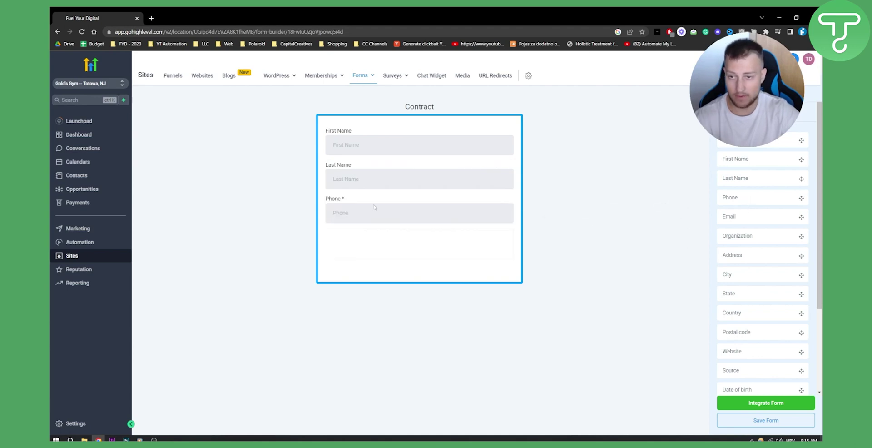
pyautogui.moveTo(732, 219); pyautogui.dragTo(402, 233)
pyautogui.moveTo(748, 236); pyautogui.dragTo(425, 274)
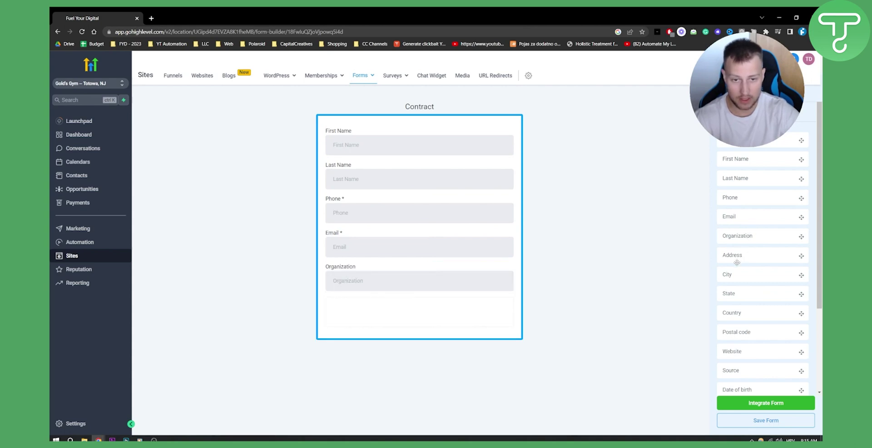
# Add a State field below Organization and delete it from the form.
pyautogui.moveTo(732, 294); pyautogui.dragTo(408, 307)
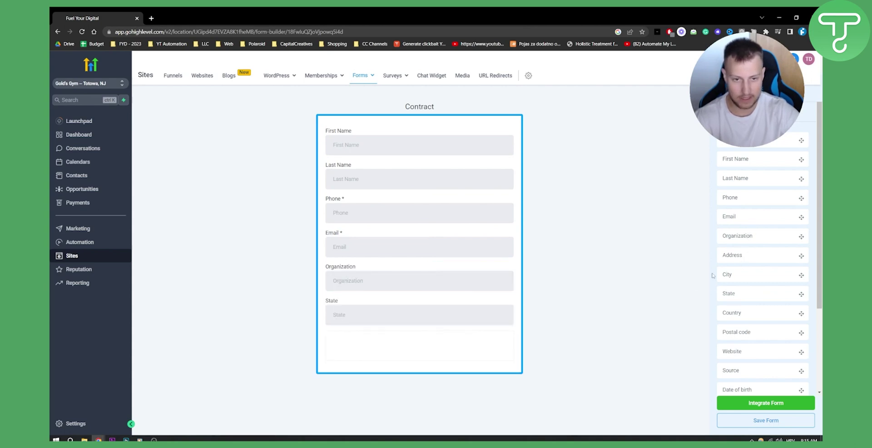
pyautogui.scroll(-2, 746, 276)
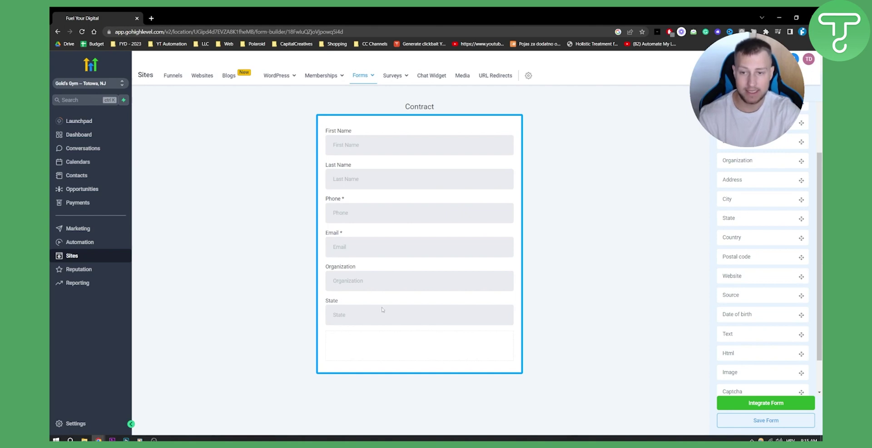
pyautogui.click(502, 308)
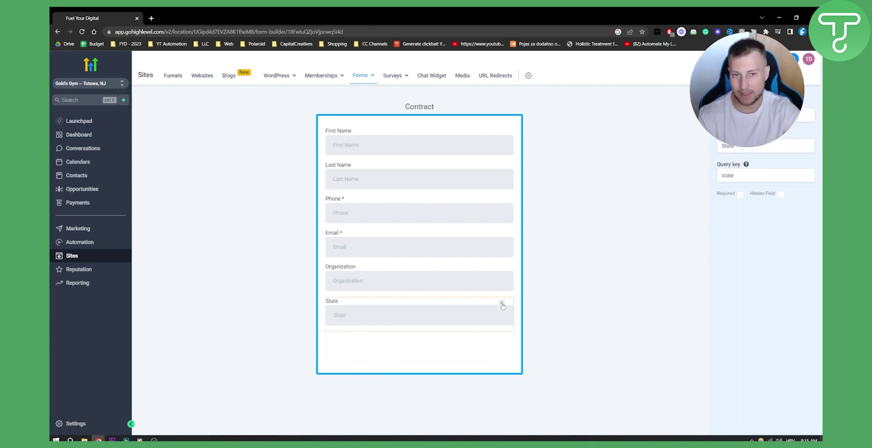
pyautogui.click(502, 303)
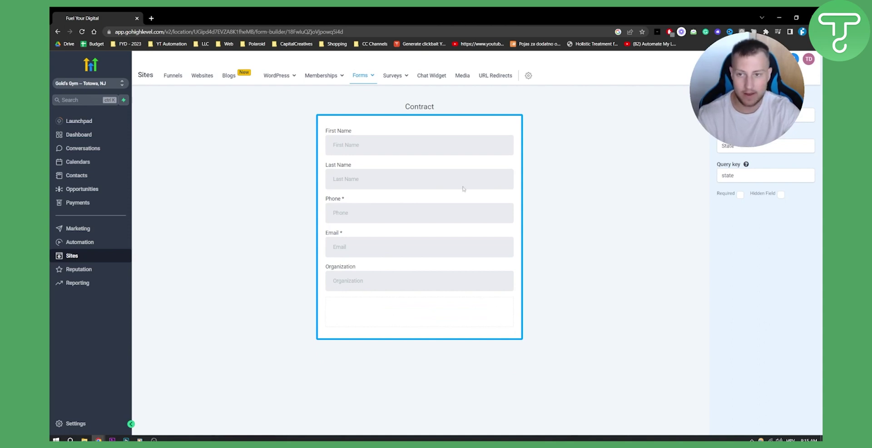
# Add a Button element below the Organization field and open its settings.
pyautogui.click(567, 198)
pyautogui.scroll(-1, 763, 159)
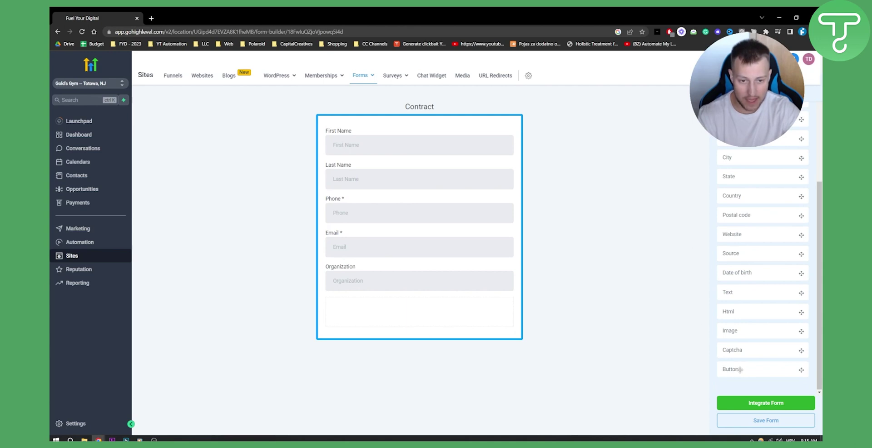
pyautogui.moveTo(738, 369); pyautogui.dragTo(353, 317)
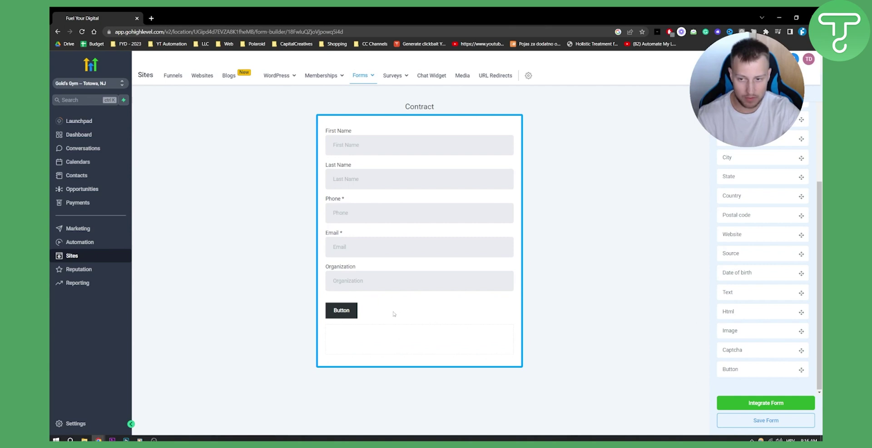
pyautogui.click(353, 314)
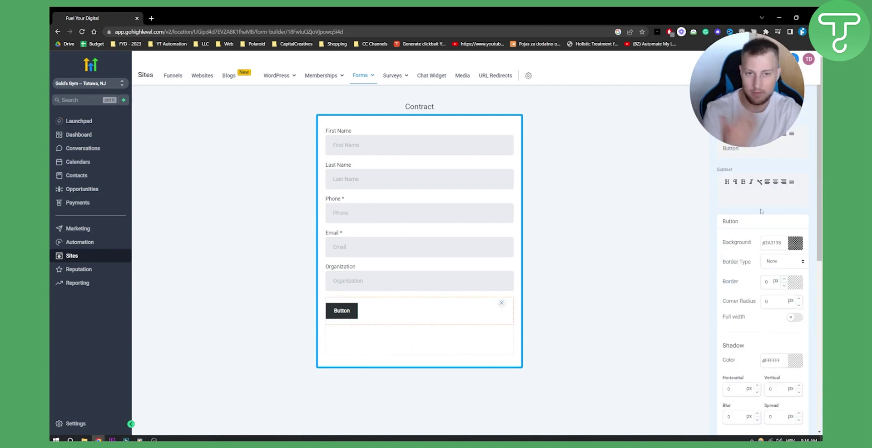
# Change the button's text to SUBMIT and centre that text.
pyautogui.doubleClick(735, 150)
pyautogui.write('SUBMIT')
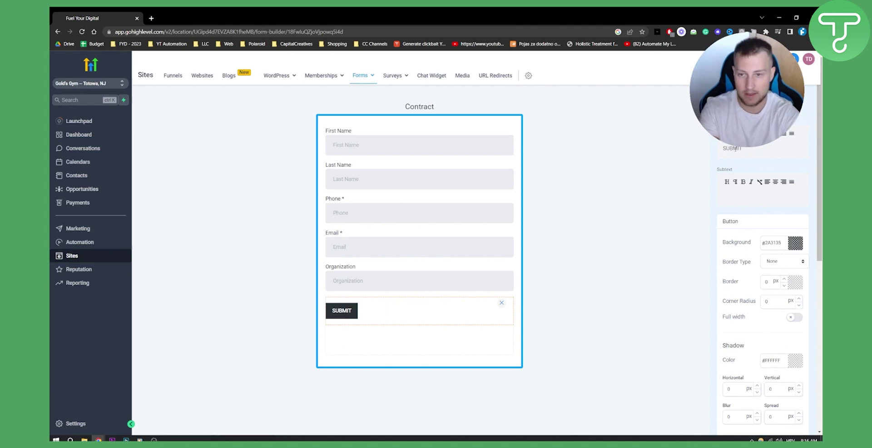
pyautogui.click(775, 133)
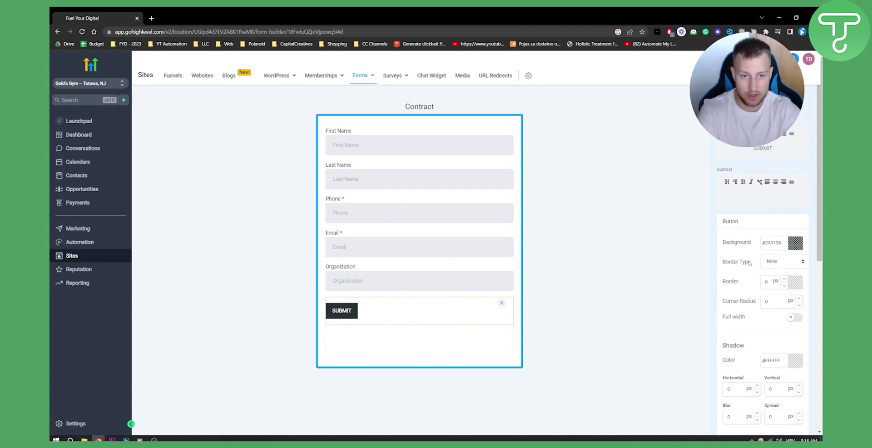
pyautogui.scroll(-6, 754, 236)
pyautogui.scroll(-1, 749, 257)
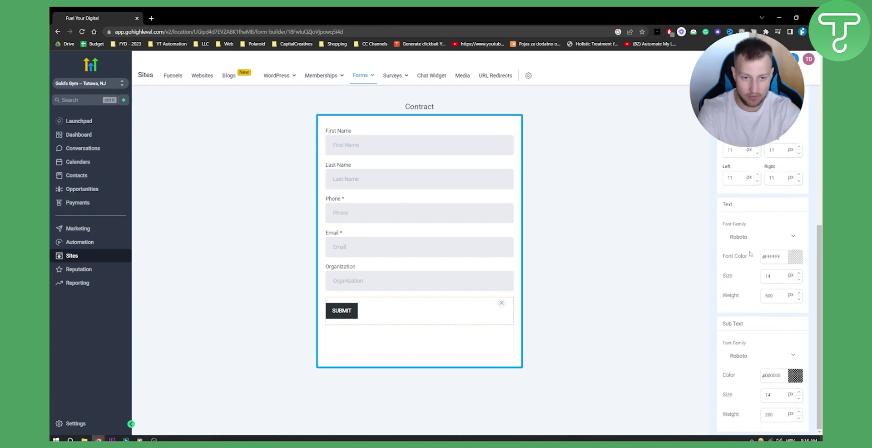
pyautogui.scroll(6, 752, 249)
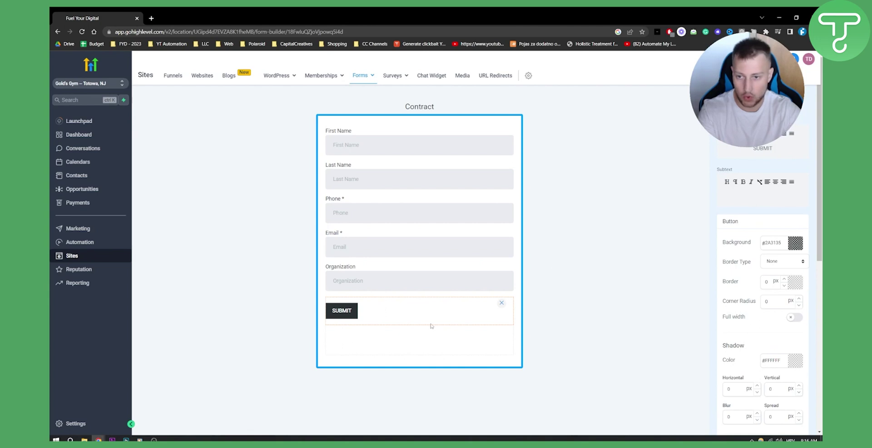
# Round the SUBMIT button with a corner radius of 9 px and keep its border type at None.
pyautogui.click(317, 347)
pyautogui.click(350, 311)
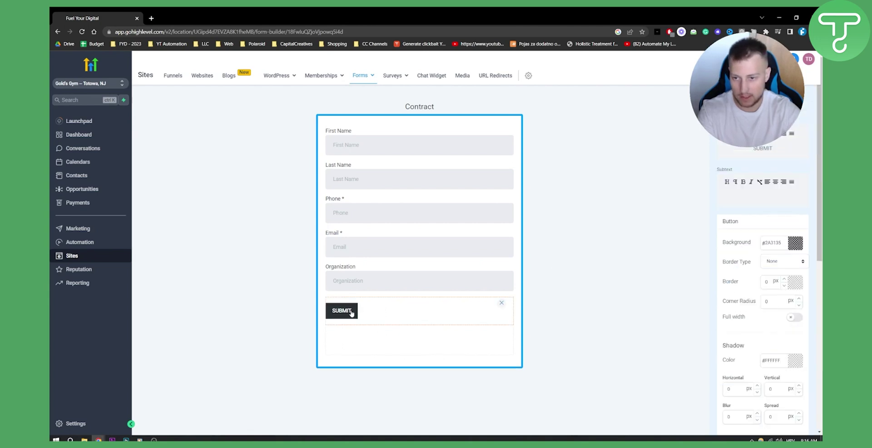
pyautogui.scroll(-3, 749, 228)
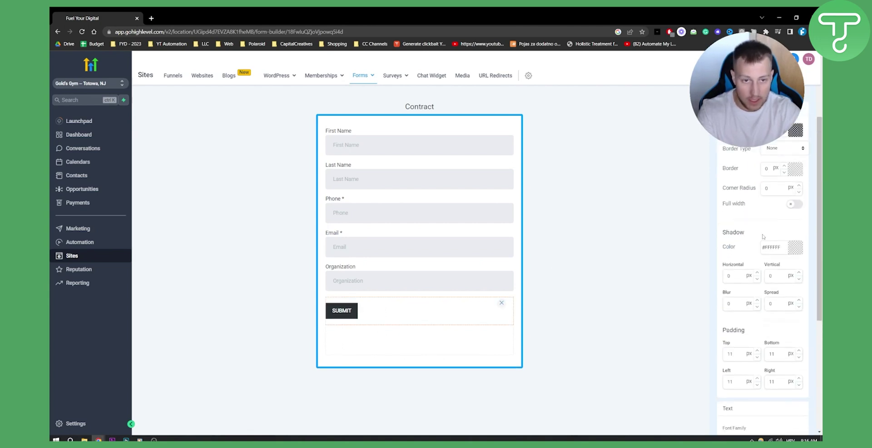
pyautogui.doubleClick(798, 185)
pyautogui.click(798, 185)
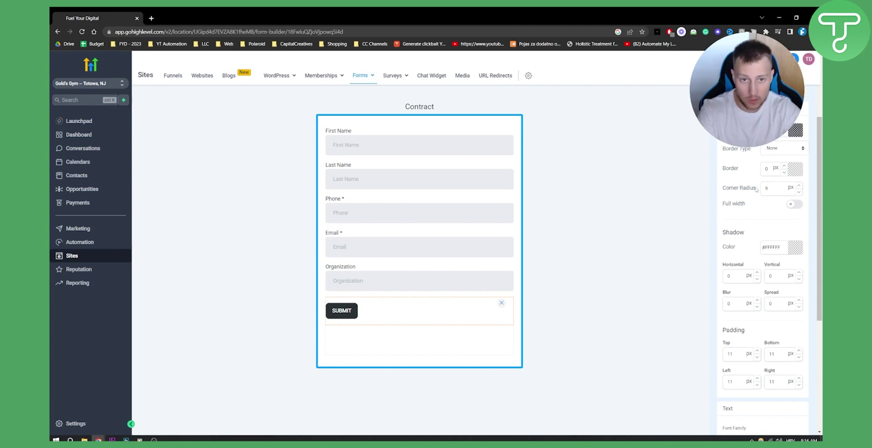
pyautogui.click(779, 149)
pyautogui.click(775, 158)
# Set the SUBMIT button's text size to 20 px and its subtext size to 15 px.
pyautogui.scroll(-2, 747, 241)
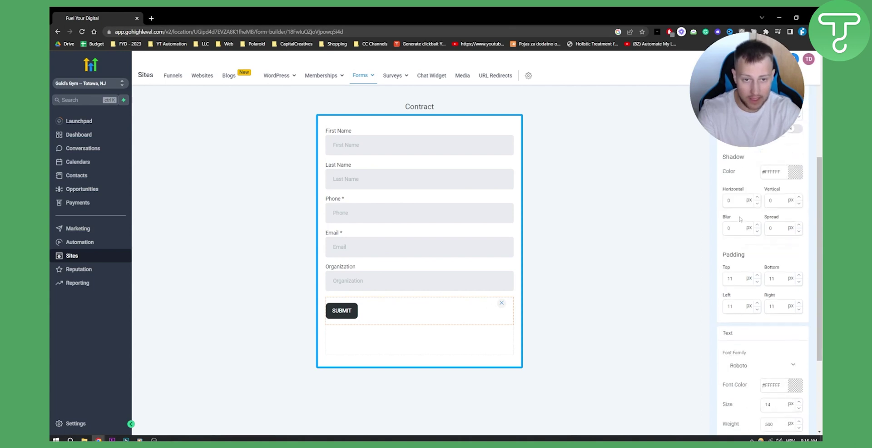
pyautogui.scroll(-3, 759, 264)
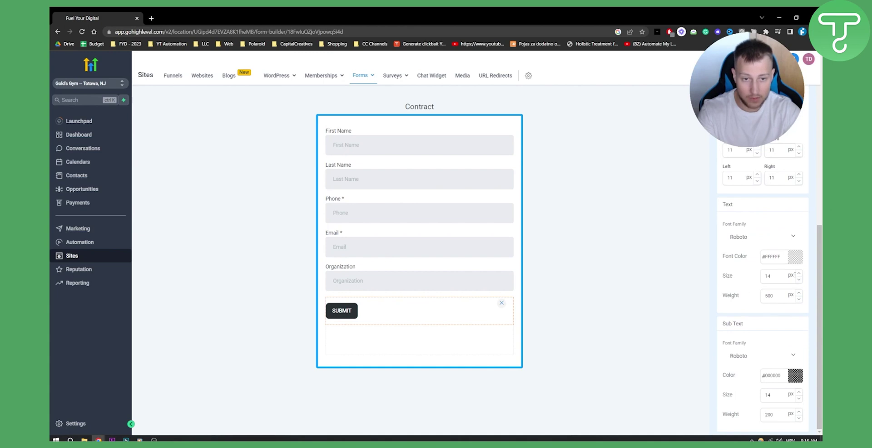
pyautogui.click(798, 273)
pyautogui.click(798, 273)
pyautogui.click(798, 273)
pyautogui.click(798, 272)
pyautogui.click(798, 273)
pyautogui.click(798, 273)
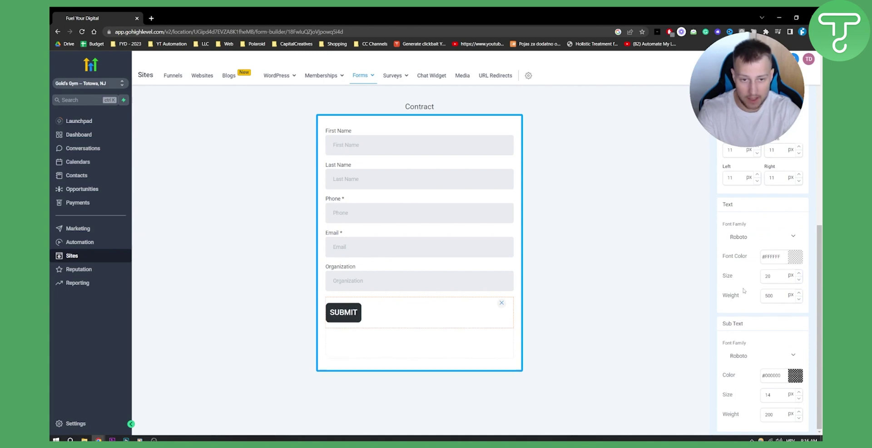
pyautogui.click(799, 398)
pyautogui.click(799, 398)
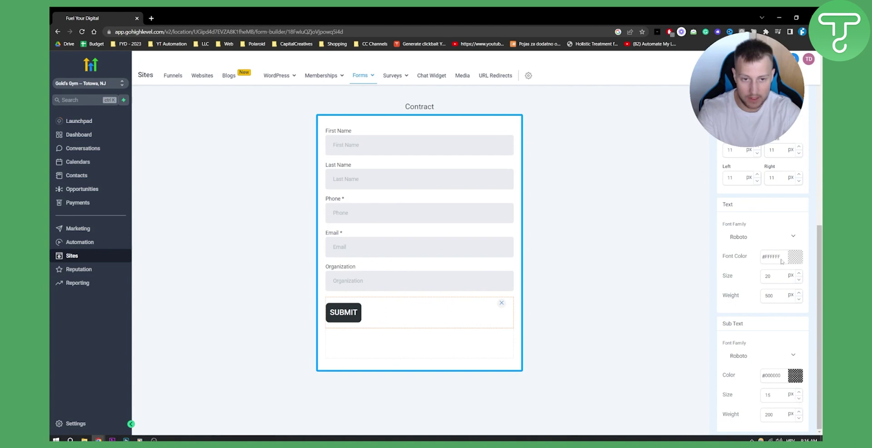
# Centre-align the SUBMIT button on the form and make it full width.
pyautogui.scroll(7, 749, 259)
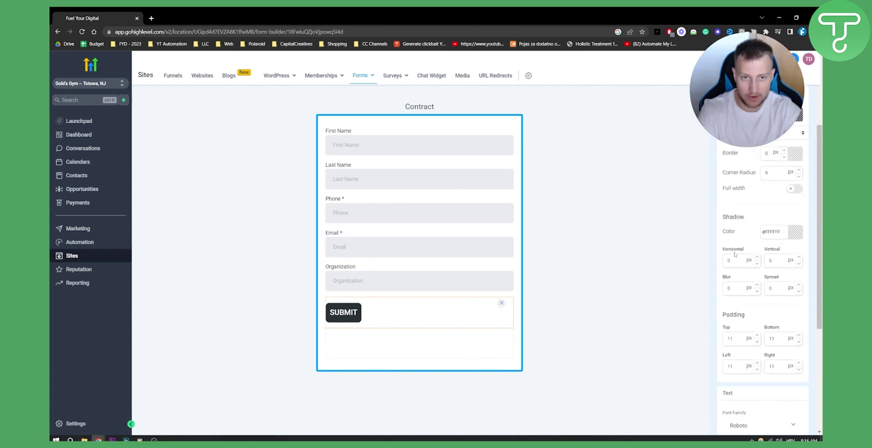
pyautogui.scroll(1, 736, 255)
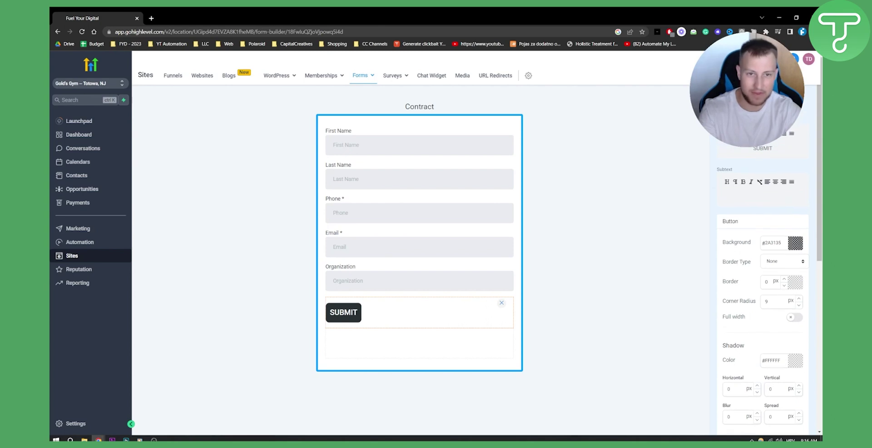
pyautogui.click(775, 133)
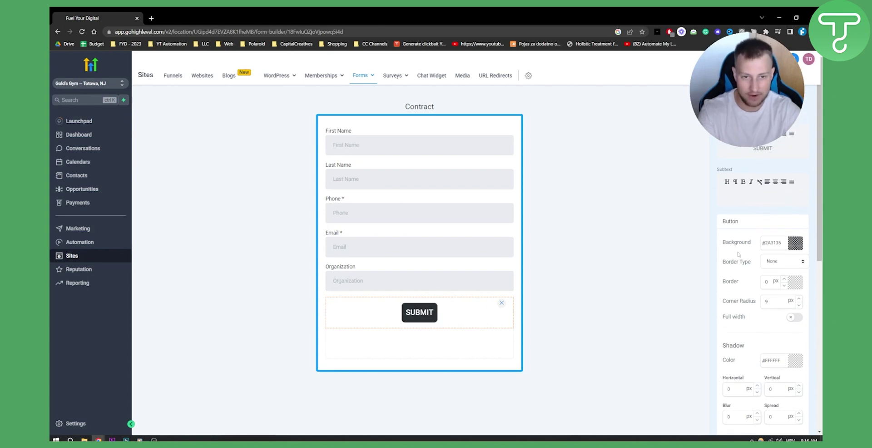
pyautogui.scroll(-3, 744, 245)
pyautogui.scroll(-2, 749, 234)
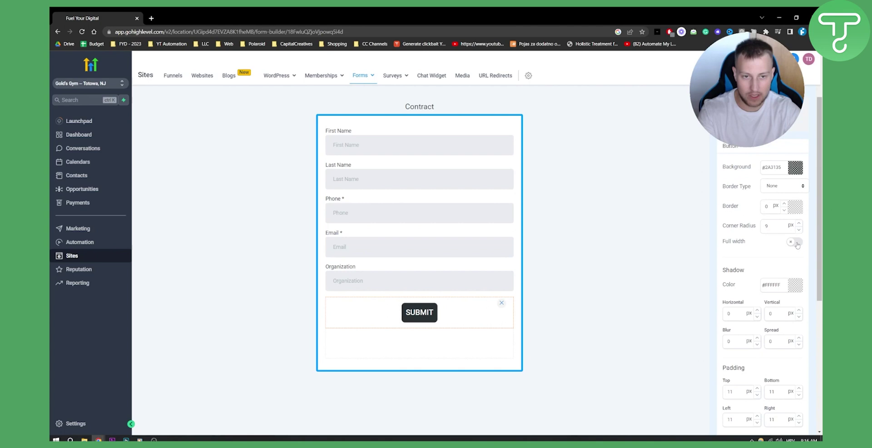
pyautogui.click(796, 243)
pyautogui.click(549, 347)
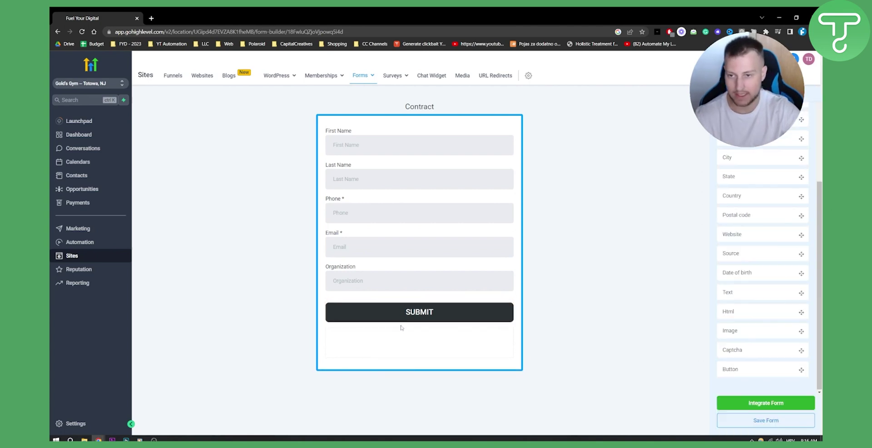
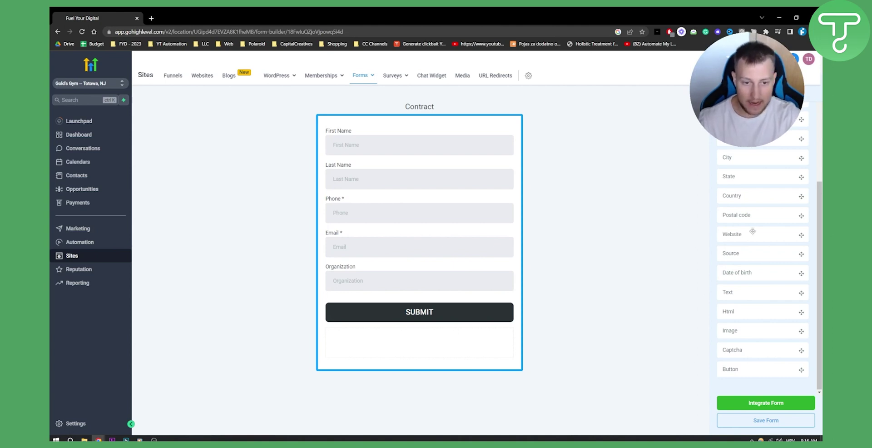
pyautogui.scroll(3, 752, 232)
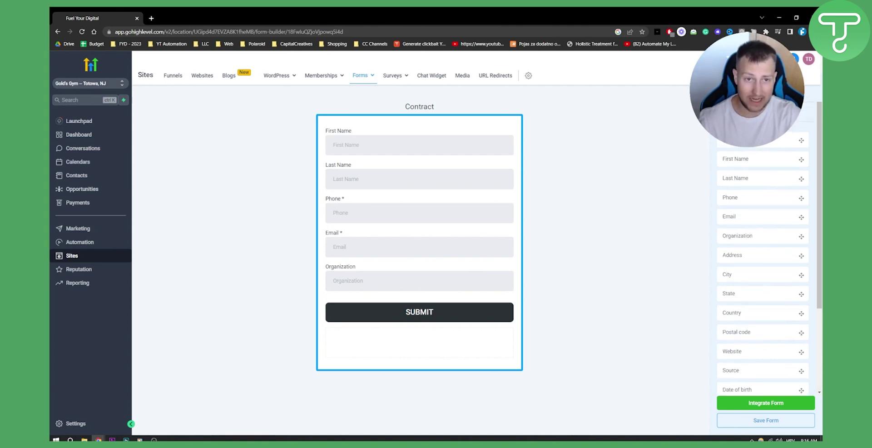
pyautogui.click(788, 111)
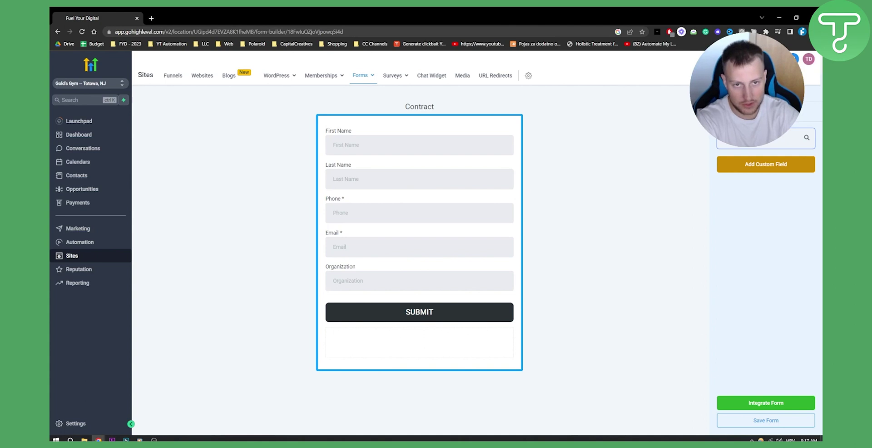
pyautogui.click(745, 112)
pyautogui.scroll(-3, 743, 229)
pyautogui.scroll(-2, 743, 230)
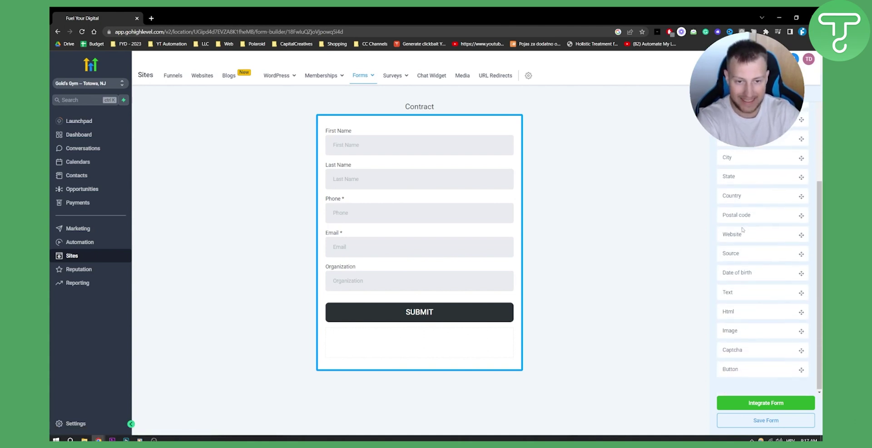
pyautogui.scroll(5, 748, 366)
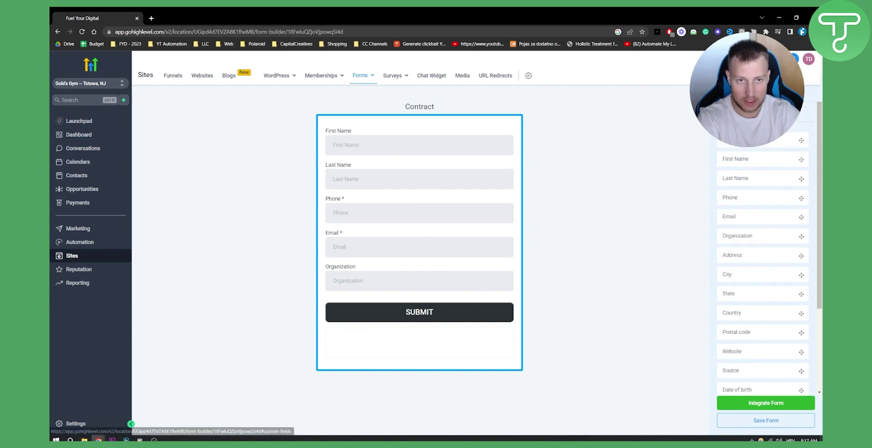
# Start a new custom field for the form and choose Signature as its type.
pyautogui.scroll(2, 749, 165)
pyautogui.click(749, 167)
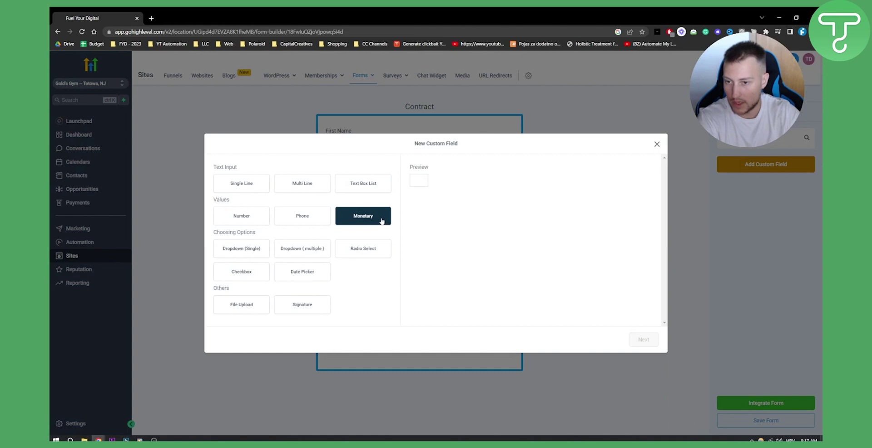
pyautogui.click(302, 304)
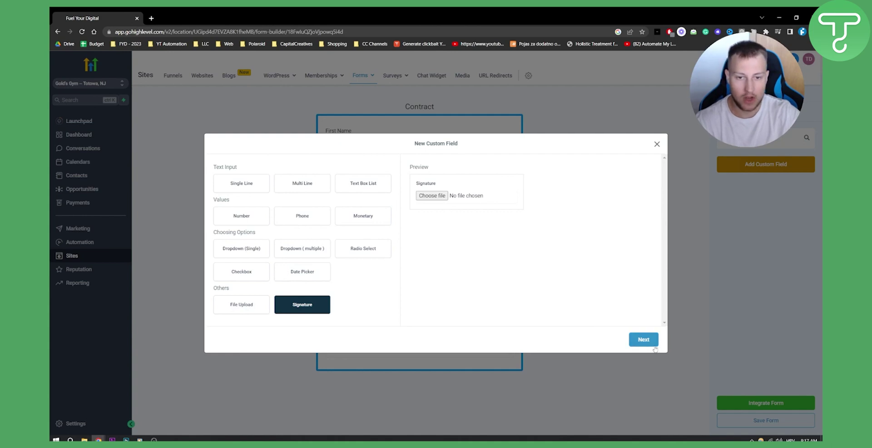
pyautogui.click(233, 305)
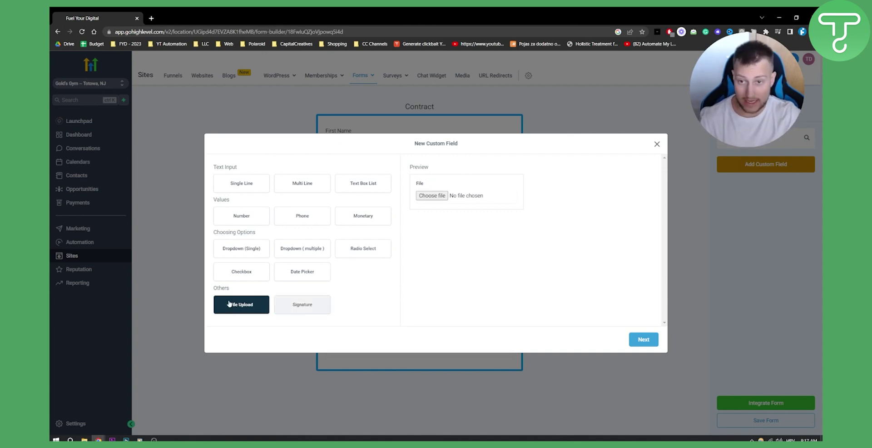
pyautogui.click(290, 310)
pyautogui.click(644, 339)
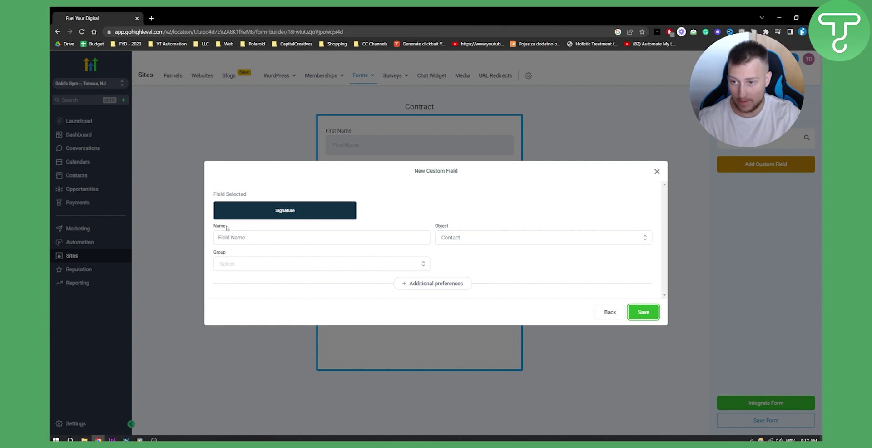
# Name the custom field Signature and choose Contact as both its object and its group.
pyautogui.click(265, 235)
pyautogui.write('Si')
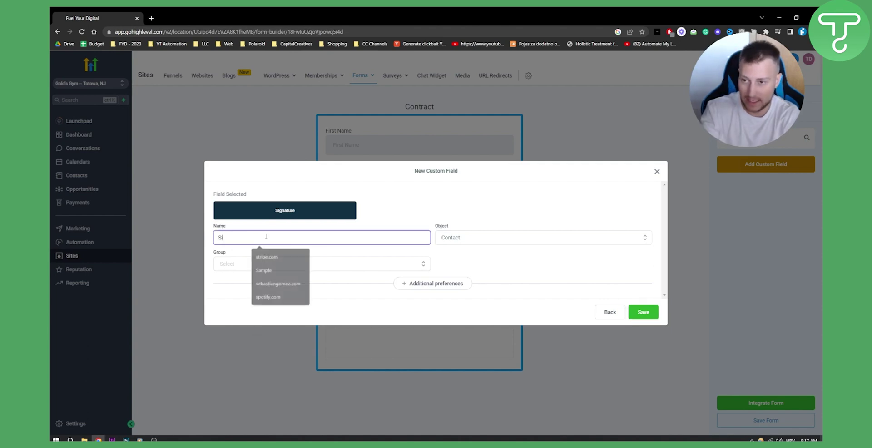
pyautogui.write('gnature')
pyautogui.click(465, 238)
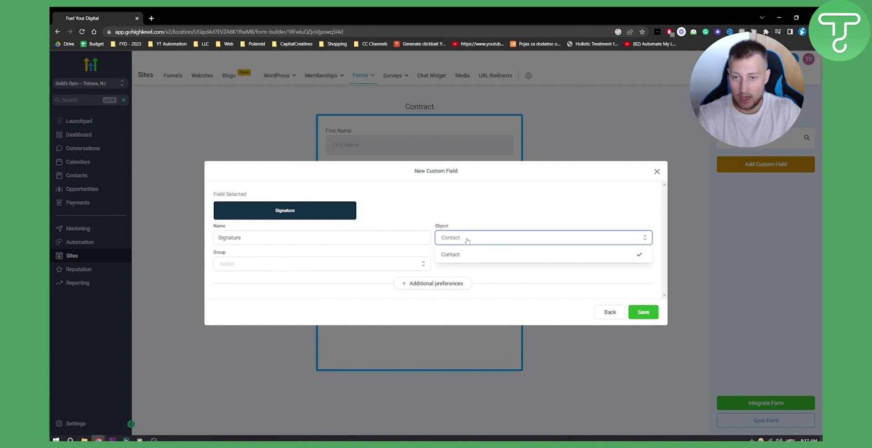
pyautogui.click(464, 253)
pyautogui.click(298, 267)
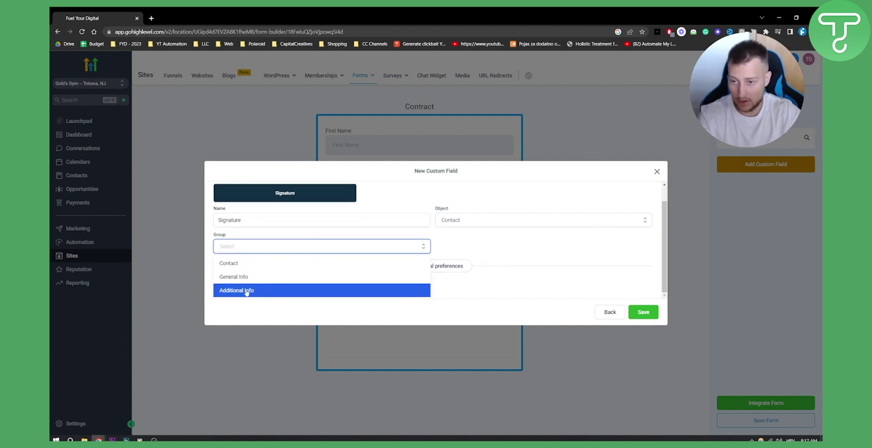
pyautogui.click(244, 265)
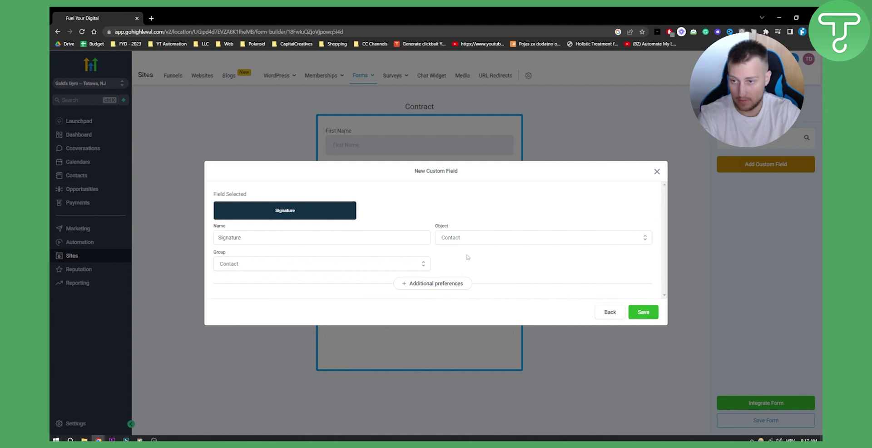
# Save the custom Signature field and place it on the form between the Organization field and the SUBMIT button.
pyautogui.click(405, 284)
pyautogui.click(420, 277)
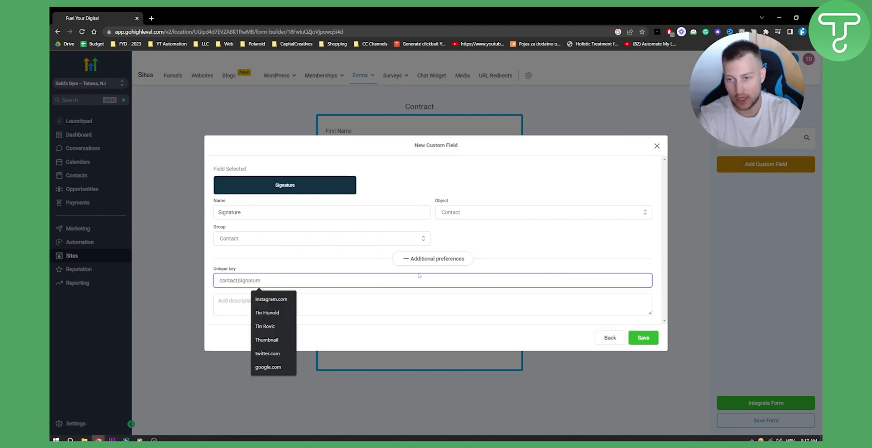
pyautogui.click(540, 269)
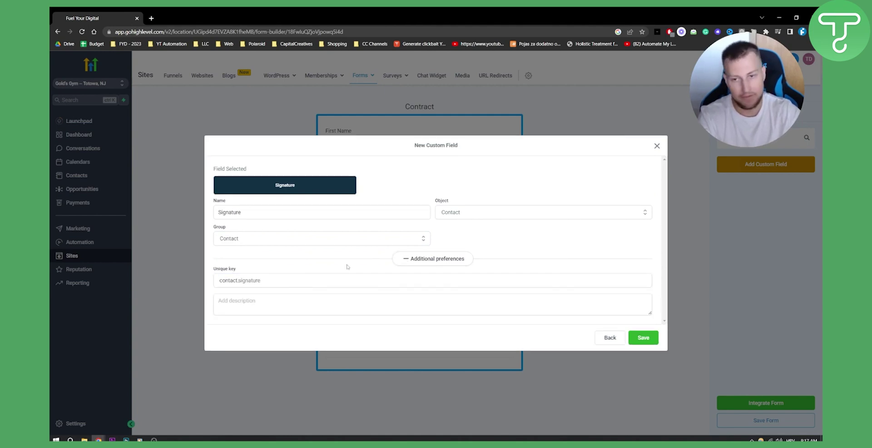
pyautogui.click(630, 342)
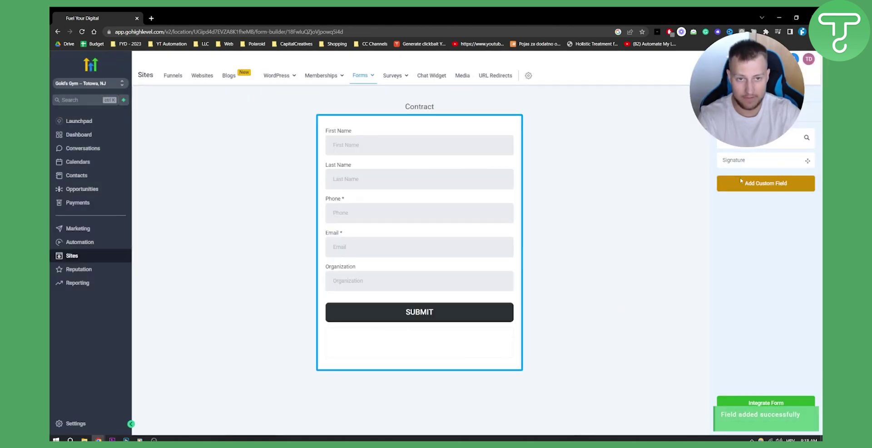
pyautogui.moveTo(805, 160)
pyautogui.mouseDown()
pyautogui.moveTo(417, 283)
pyautogui.moveTo(429, 300)
pyautogui.mouseUp()
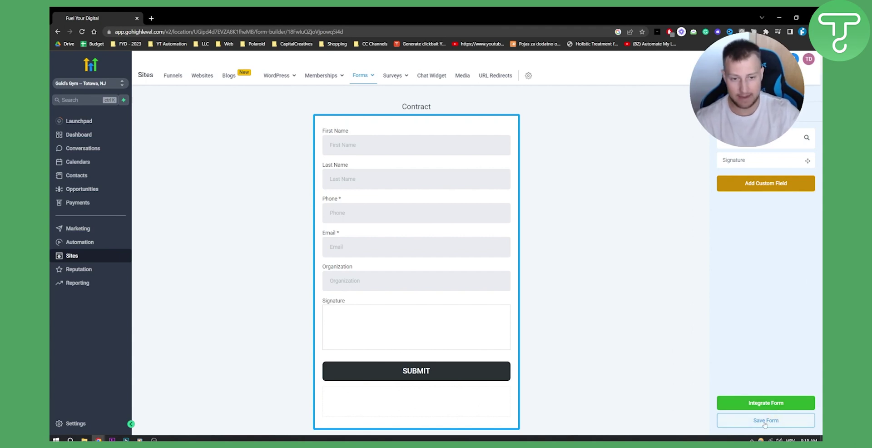
# Open the form's integration options and copy the embed code for the Inline layout.
pyautogui.click(759, 404)
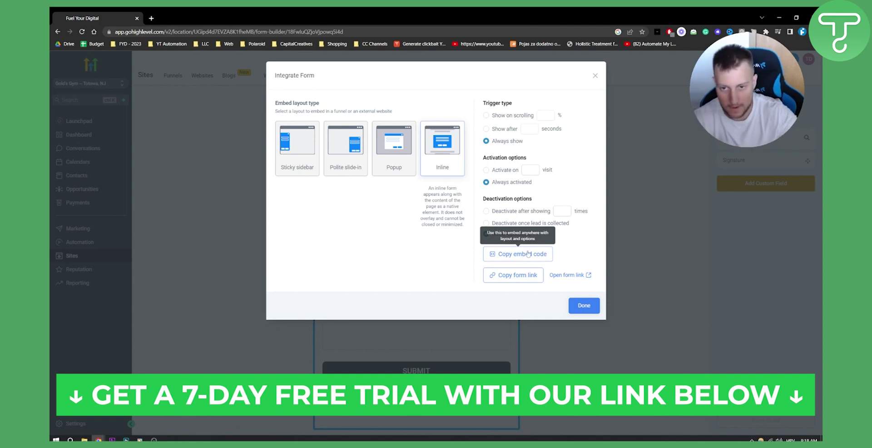
pyautogui.click(530, 257)
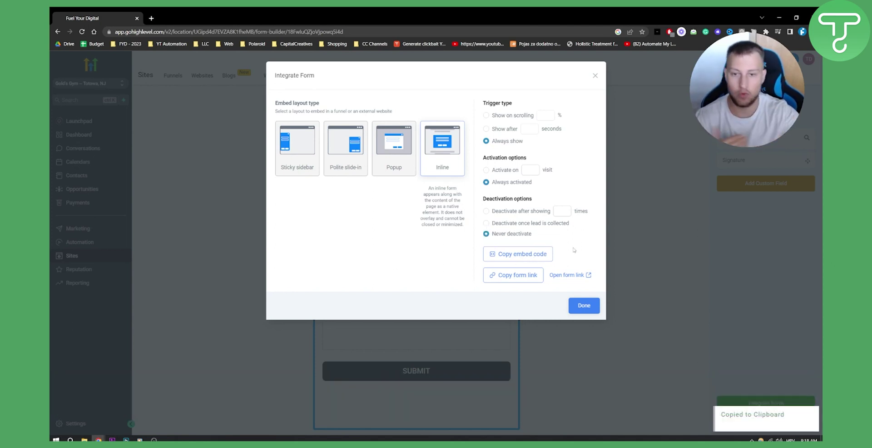
# Open the form's live link and test the Signature field by drawing a signature, clearing it and drawing another.
pyautogui.click(580, 278)
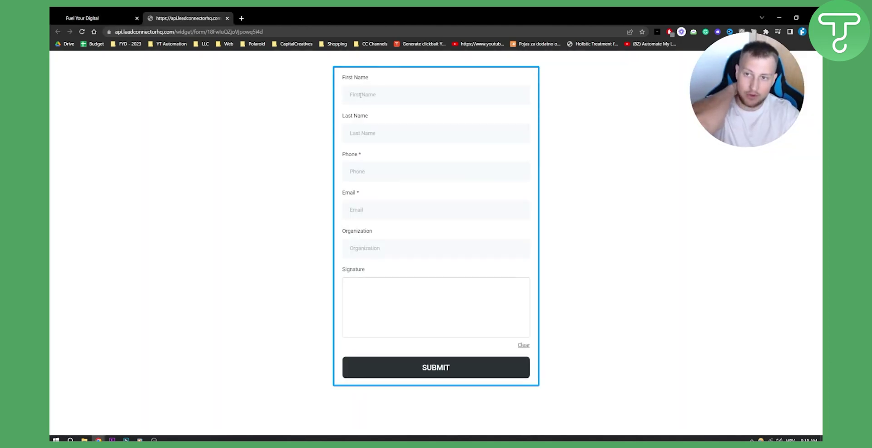
pyautogui.moveTo(382, 296)
pyautogui.mouseDown()
pyautogui.moveTo(420, 310)
pyautogui.moveTo(493, 309)
pyautogui.mouseUp()
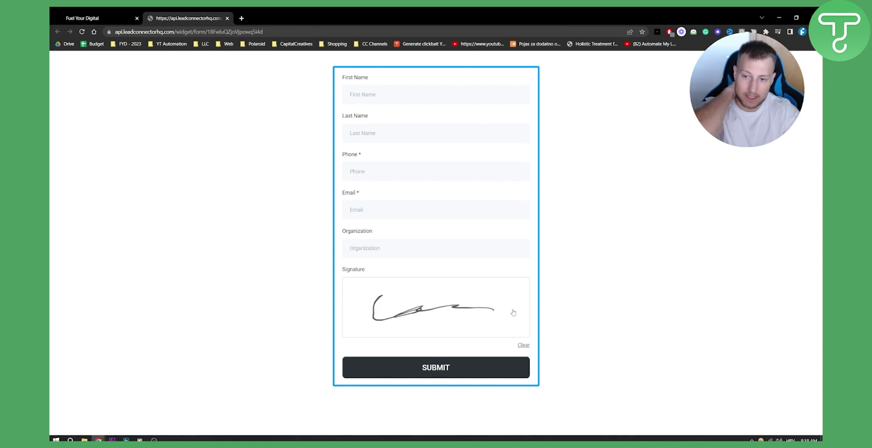
pyautogui.click(523, 345)
pyautogui.moveTo(421, 296)
pyautogui.mouseDown()
pyautogui.moveTo(383, 322)
pyautogui.moveTo(421, 321)
pyautogui.mouseUp()
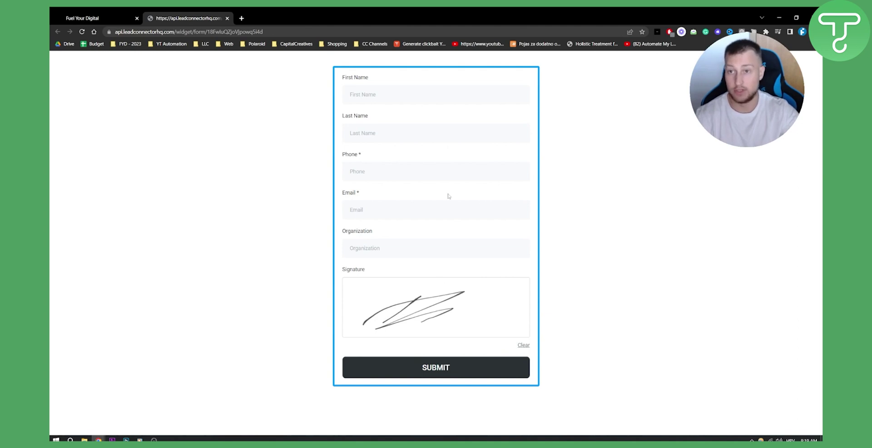
# Return to the form's integration options, choose the Polite slide-in layout and open the form link for a preview.
pyautogui.click(99, 18)
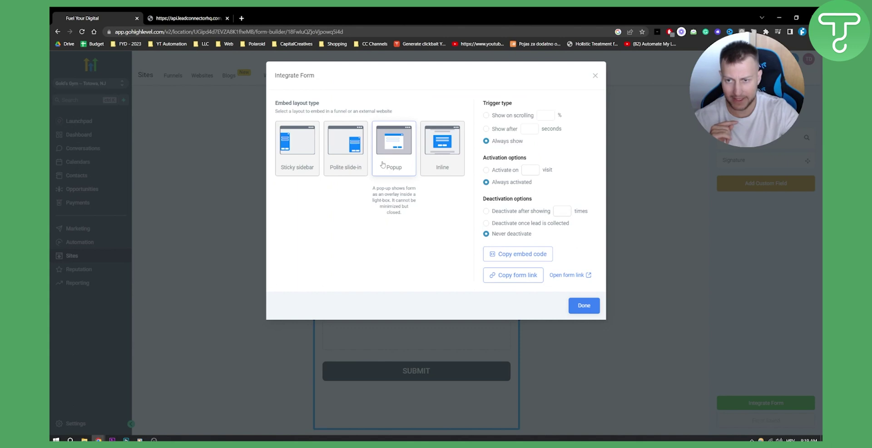
pyautogui.click(335, 166)
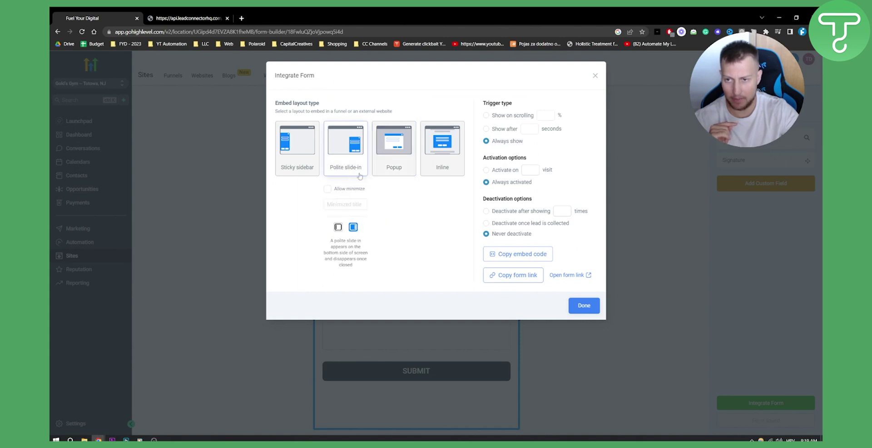
pyautogui.click(587, 275)
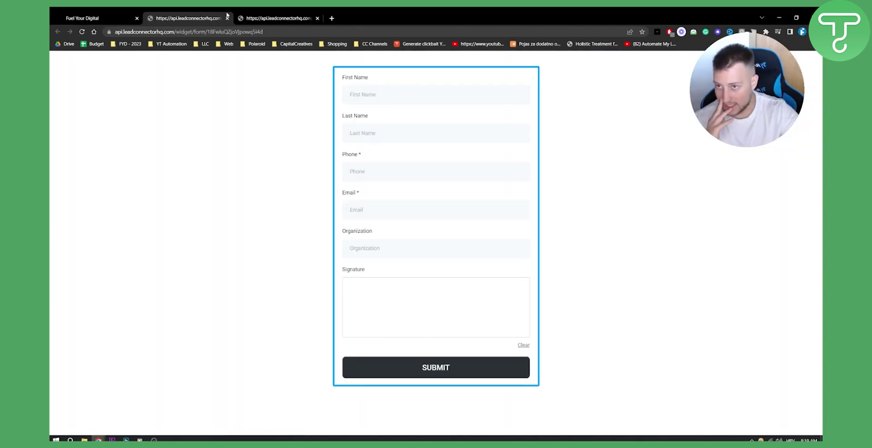
# Go back to the integration options, copy the embed code for the Polite slide-in layout and finish the integration.
pyautogui.click(105, 15)
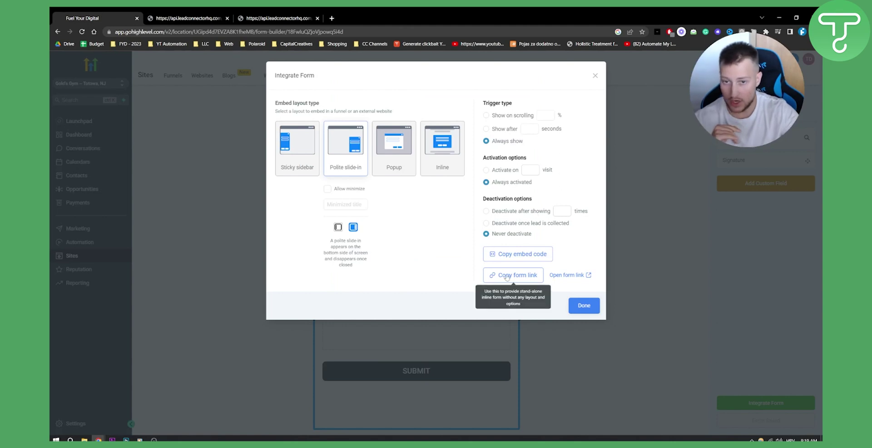
pyautogui.click(524, 256)
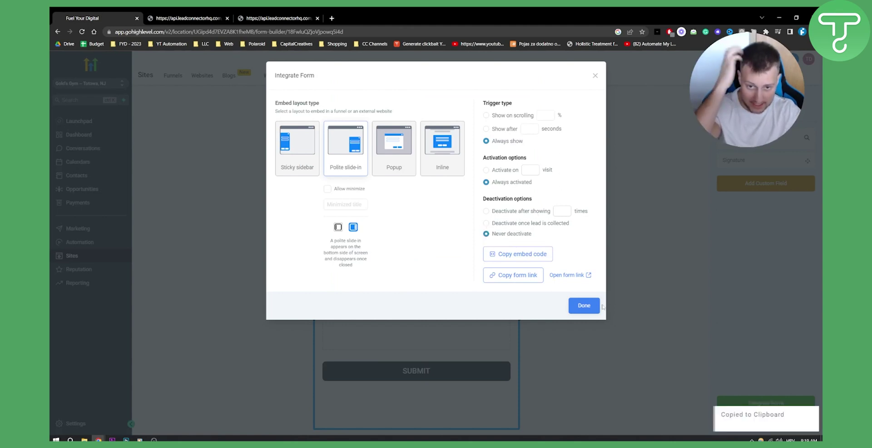
pyautogui.click(583, 304)
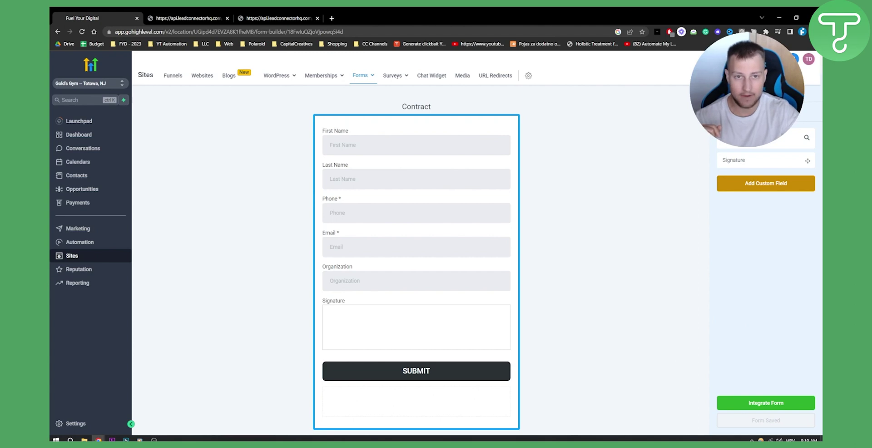
# Open the form's style options and set the form background to black, #000000FF.
pyautogui.click(802, 165)
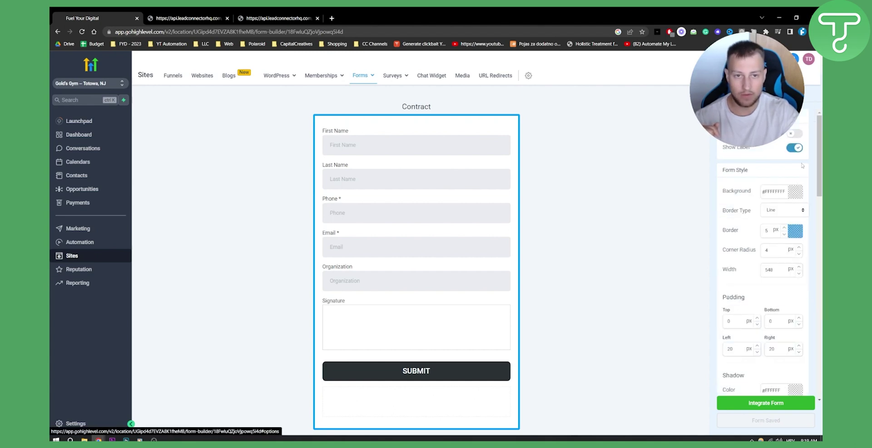
pyautogui.click(796, 191)
pyautogui.moveTo(768, 231)
pyautogui.mouseDown()
pyautogui.moveTo(709, 251)
pyautogui.moveTo(700, 266)
pyautogui.mouseUp()
pyautogui.click(700, 266)
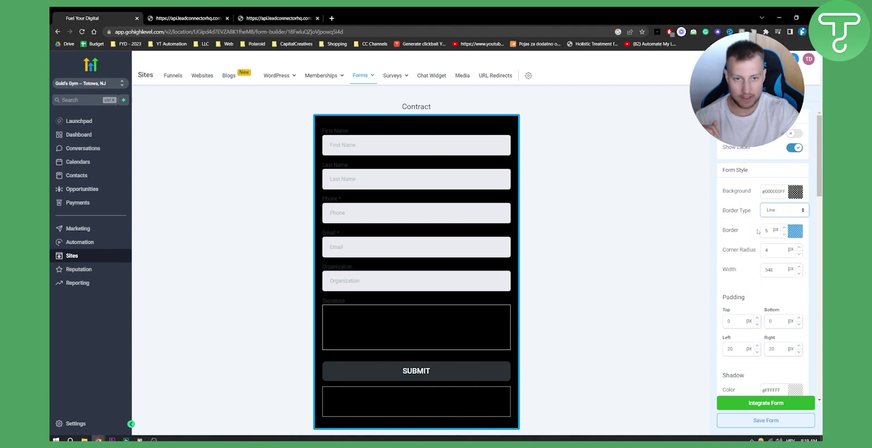
# Set the form's border width to 8 px and its corner radius to 12 px.
pyautogui.doubleClick(765, 229)
pyautogui.write('8')
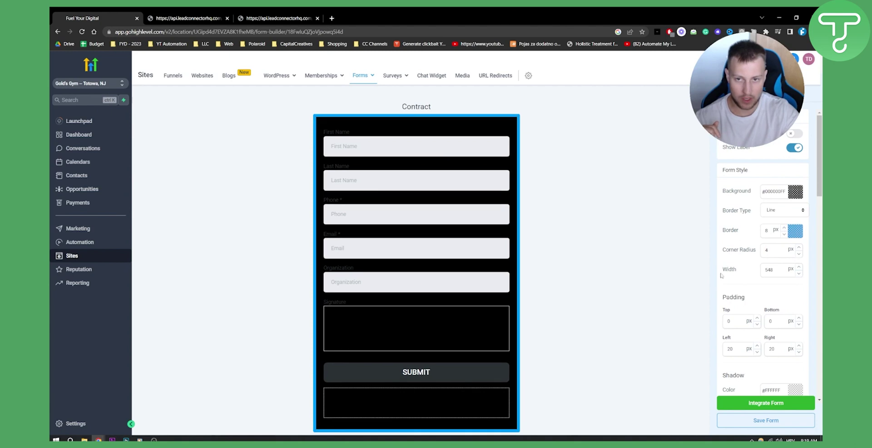
pyautogui.click(799, 248)
pyautogui.doubleClick(799, 249)
# Set the form's shadow colour to grey, #7F7F7FFF.
pyautogui.scroll(-3, 748, 288)
pyautogui.click(793, 280)
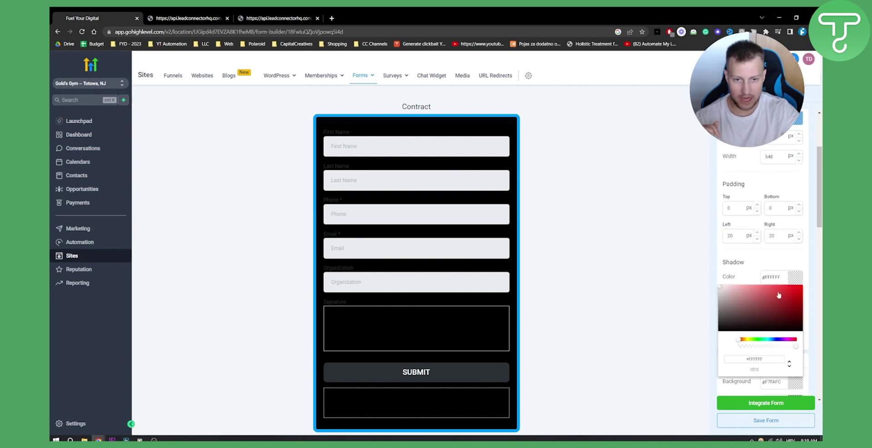
pyautogui.moveTo(736, 321); pyautogui.dragTo(707, 311)
pyautogui.click(707, 311)
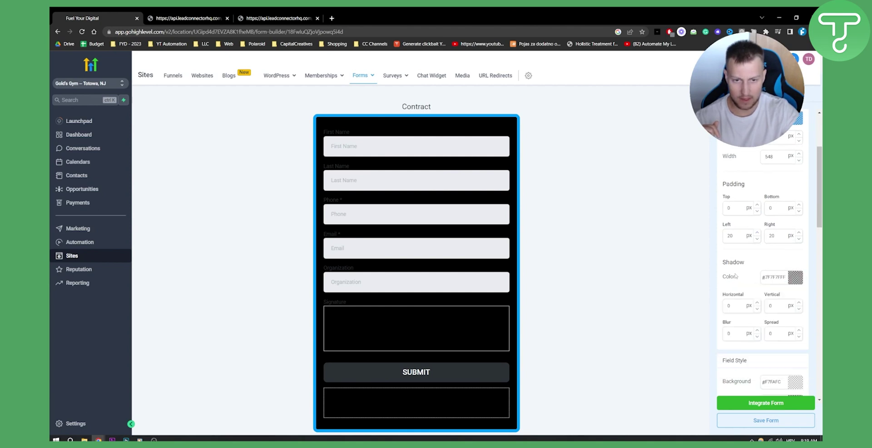
# Increase the form shadow's horizontal offset in single steps and bring it back to 0 px.
pyautogui.scroll(-1, 759, 265)
pyautogui.click(757, 265)
pyautogui.click(757, 265)
pyautogui.click(757, 264)
pyautogui.click(757, 265)
pyautogui.click(757, 265)
pyautogui.click(757, 264)
pyautogui.click(757, 265)
pyautogui.click(757, 271)
pyautogui.click(757, 270)
pyautogui.click(757, 271)
pyautogui.click(757, 271)
pyautogui.click(757, 271)
pyautogui.click(757, 271)
pyautogui.click(757, 271)
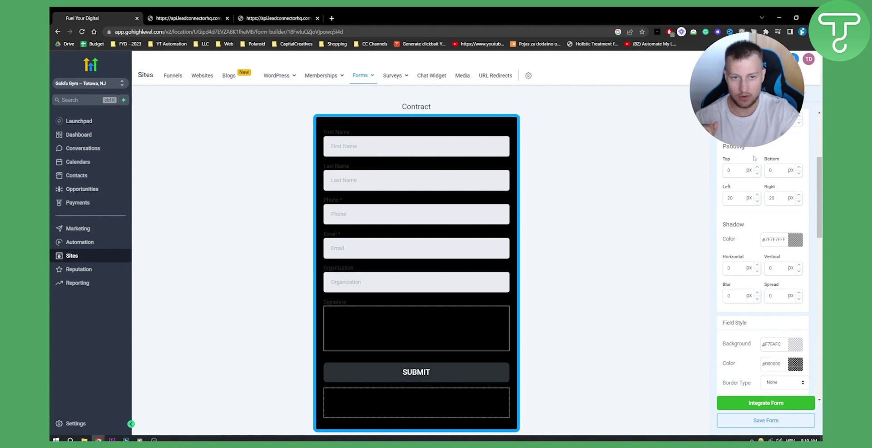
# Set the form background to white, #FFFFFFFF, and save the form.
pyautogui.scroll(3, 764, 210)
pyautogui.click(796, 192)
pyautogui.click(723, 203)
pyautogui.click(701, 190)
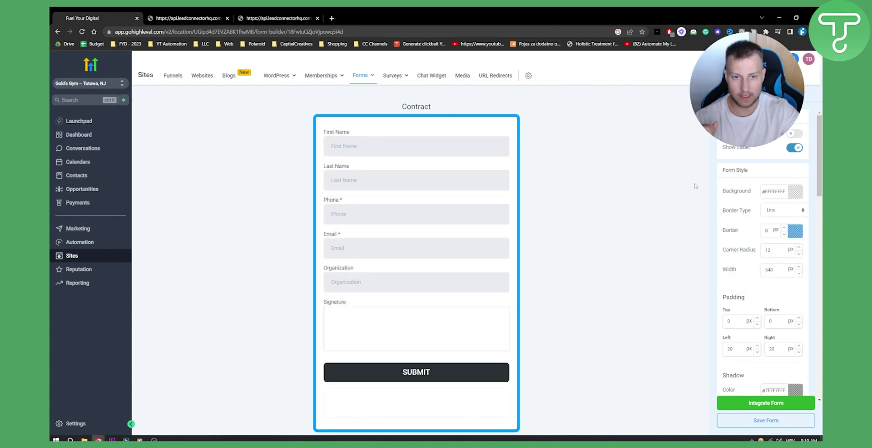
pyautogui.click(778, 418)
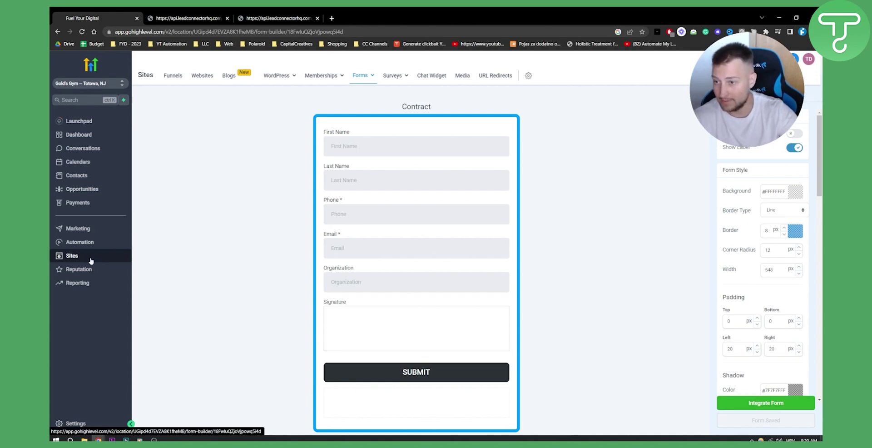
# Start a new website, look through the website template library across all categories and close the library.
pyautogui.click(176, 76)
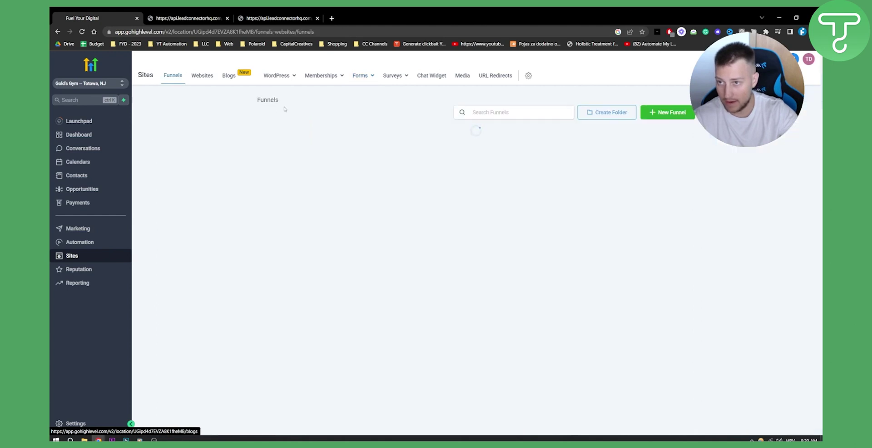
pyautogui.click(200, 76)
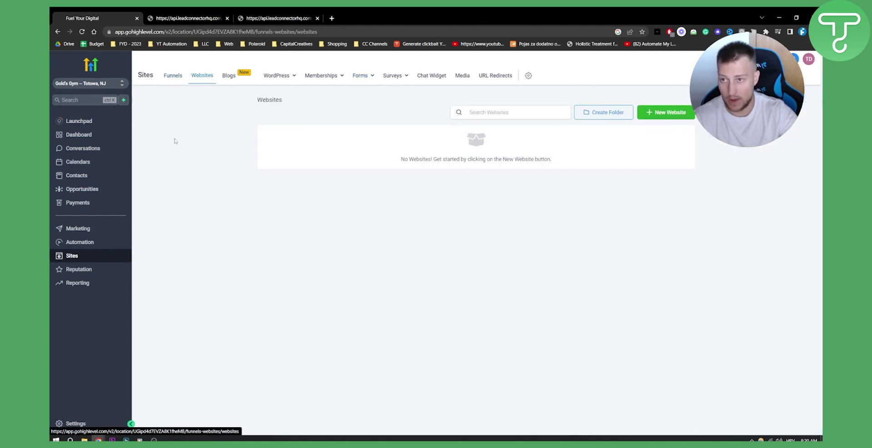
pyautogui.click(656, 112)
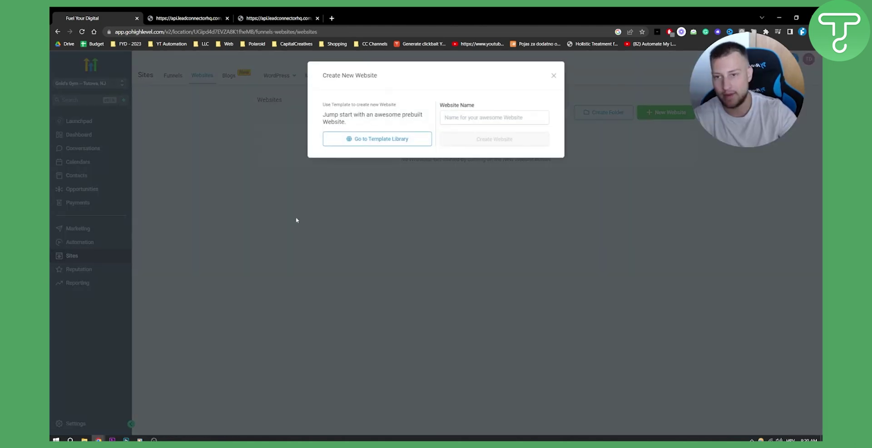
pyautogui.click(372, 139)
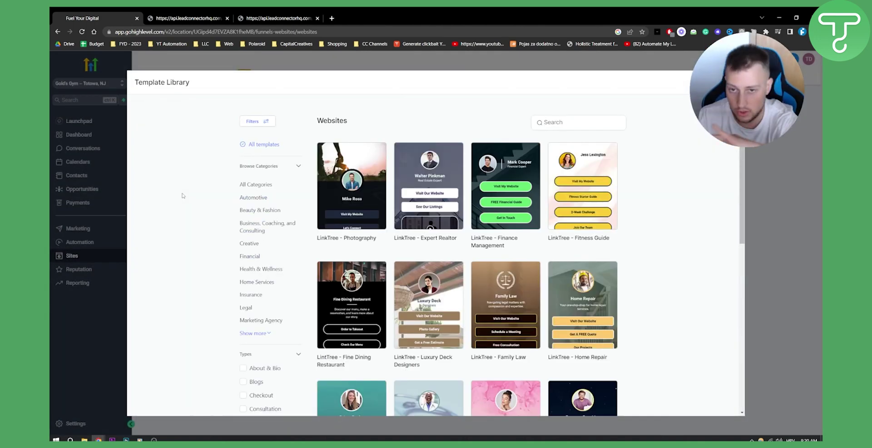
pyautogui.scroll(-8, 293, 216)
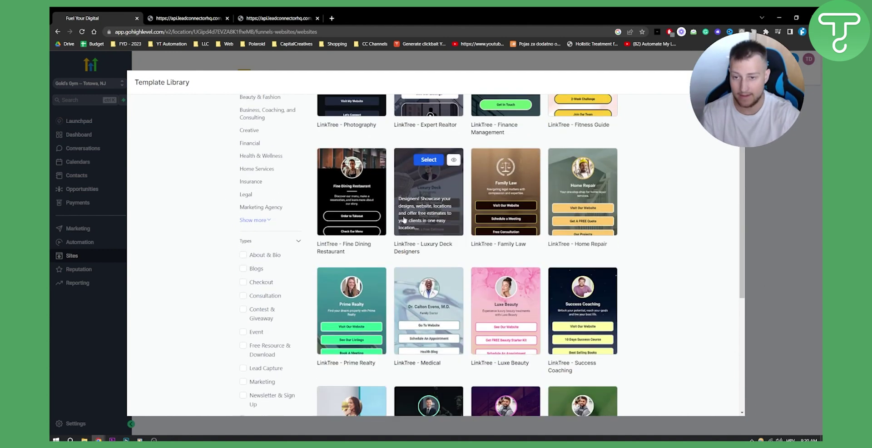
pyautogui.scroll(7, 375, 220)
pyautogui.scroll(1, 375, 220)
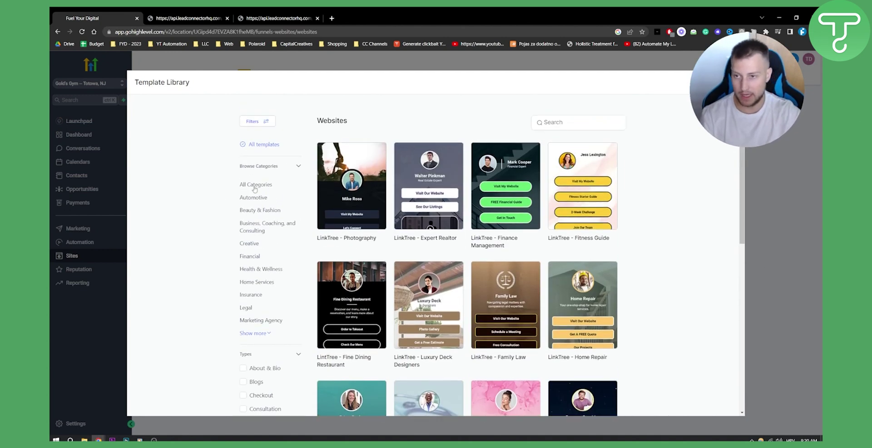
pyautogui.click(255, 185)
pyautogui.scroll(-3, 449, 208)
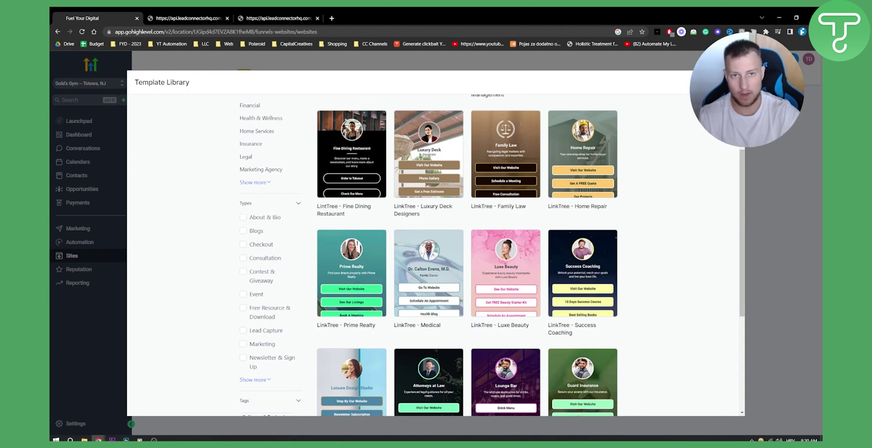
pyautogui.press('Escape')
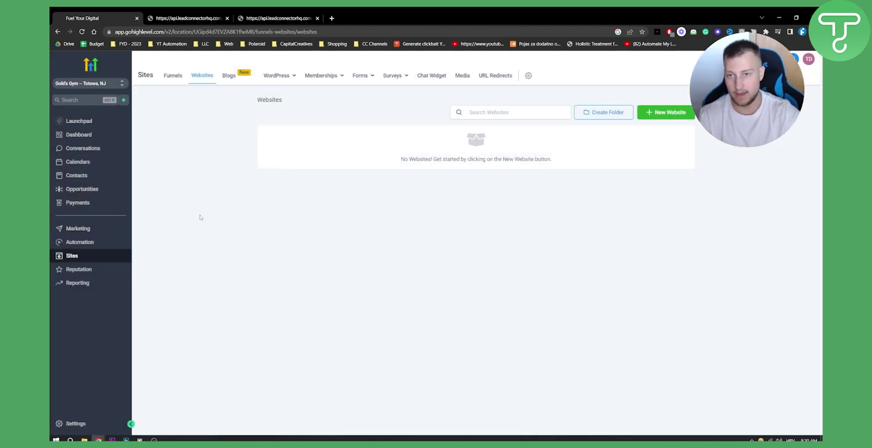
# Start a new funnel from the template library and look through the funnel templates, loading more of them.
pyautogui.click(173, 76)
pyautogui.click(668, 112)
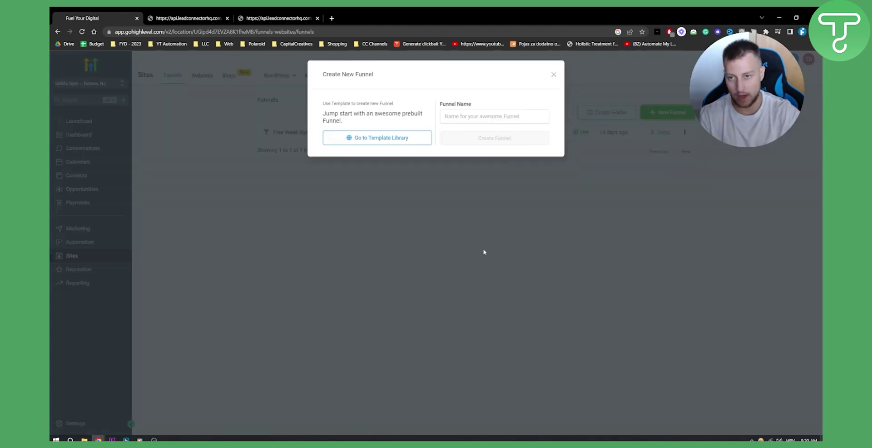
pyautogui.click(377, 137)
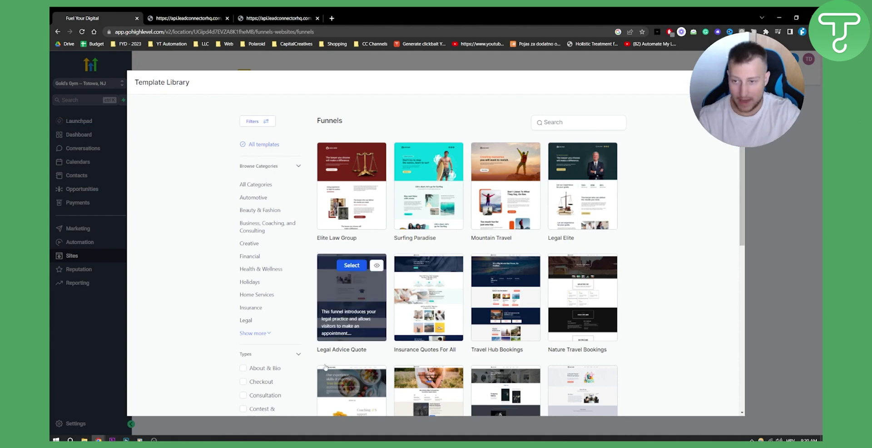
pyautogui.scroll(-3, 434, 200)
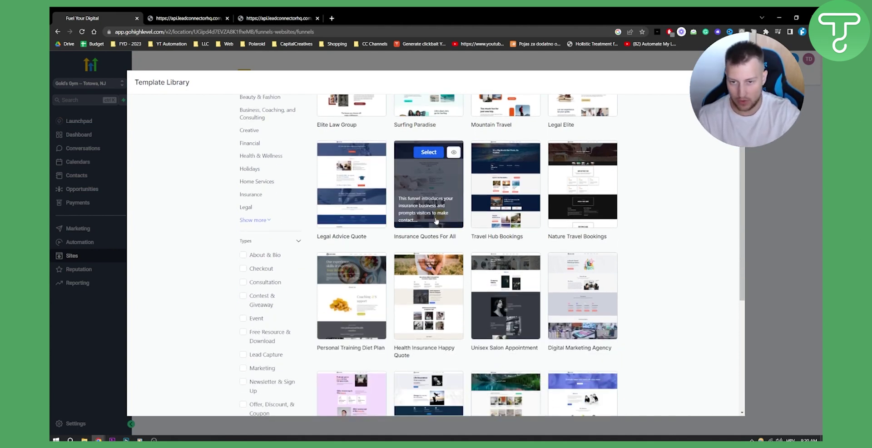
pyautogui.scroll(-5, 435, 213)
pyautogui.click(472, 390)
pyautogui.scroll(-4, 654, 286)
pyautogui.scroll(-3, 663, 287)
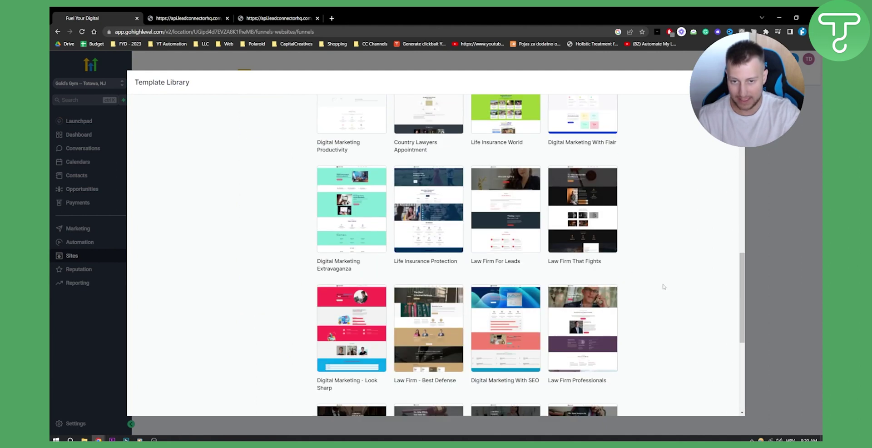
pyautogui.scroll(2, 663, 287)
pyautogui.scroll(-7, 662, 285)
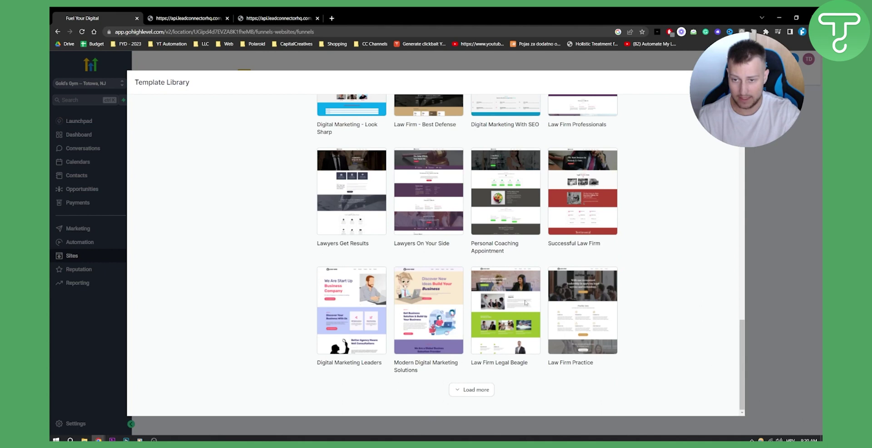
# Open the Digital Marketing Leaders funnel template, accept its usage terms and get the template.
pyautogui.click(351, 285)
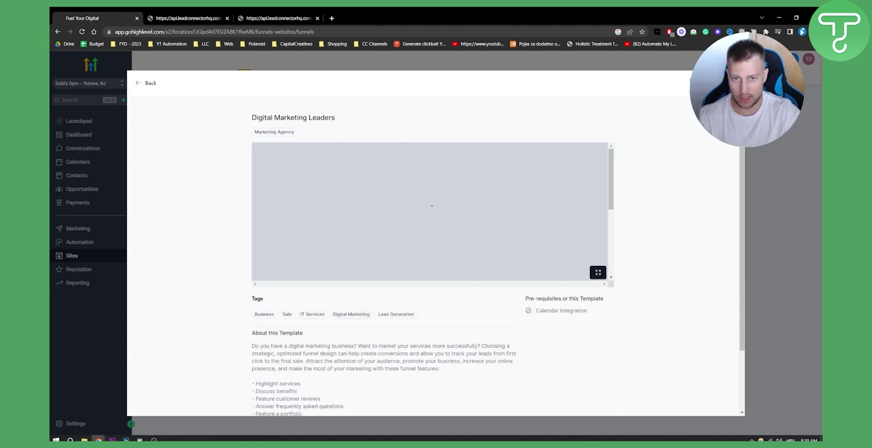
pyautogui.click(713, 82)
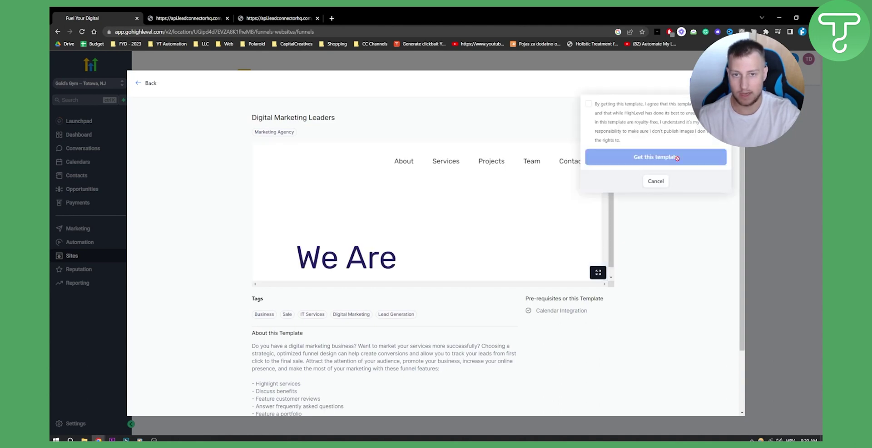
pyautogui.click(635, 104)
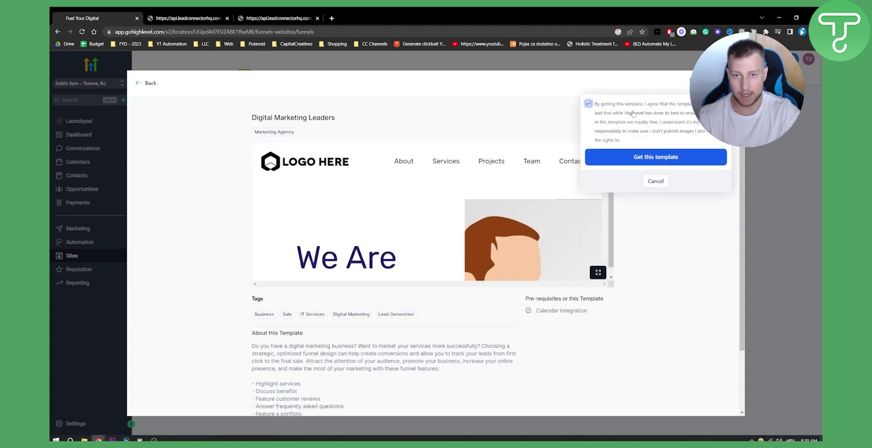
pyautogui.click(654, 155)
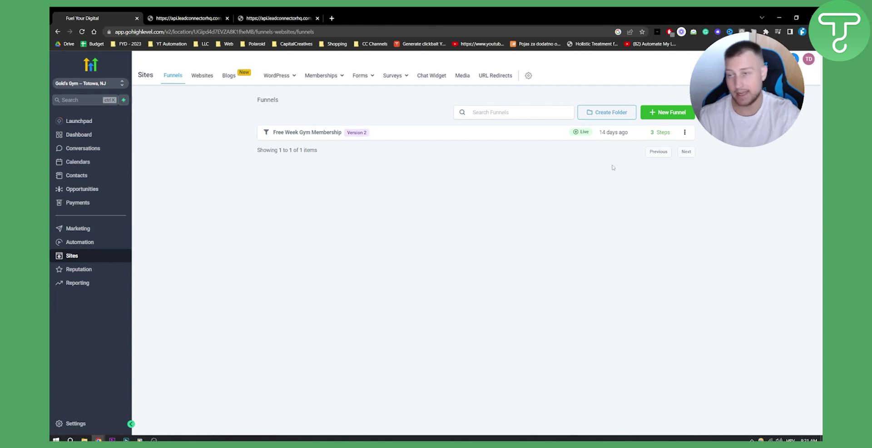
# Open the Free Week Gym Membership funnel and edit its Offer Claim Page in the page builder.
pyautogui.click(685, 132)
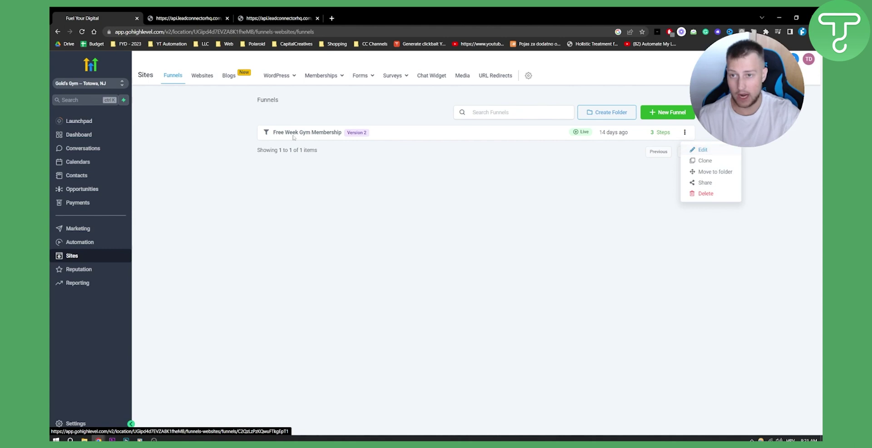
pyautogui.click(702, 150)
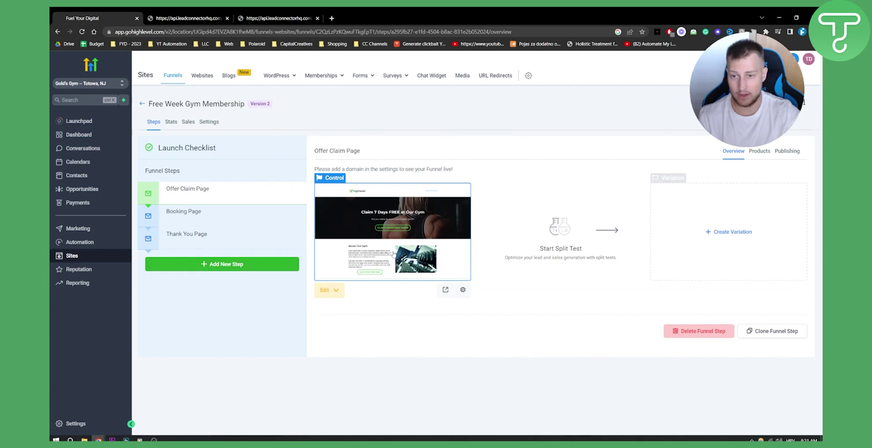
pyautogui.click(325, 290)
pyautogui.click(336, 311)
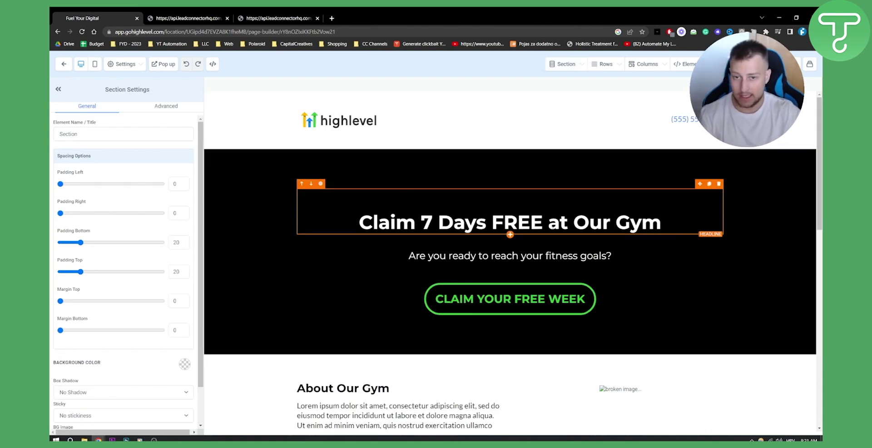
# Add a form element below the "Claim 7 Days FREE at Our Gym" headline and choose the Contract form for it.
pyautogui.click(510, 234)
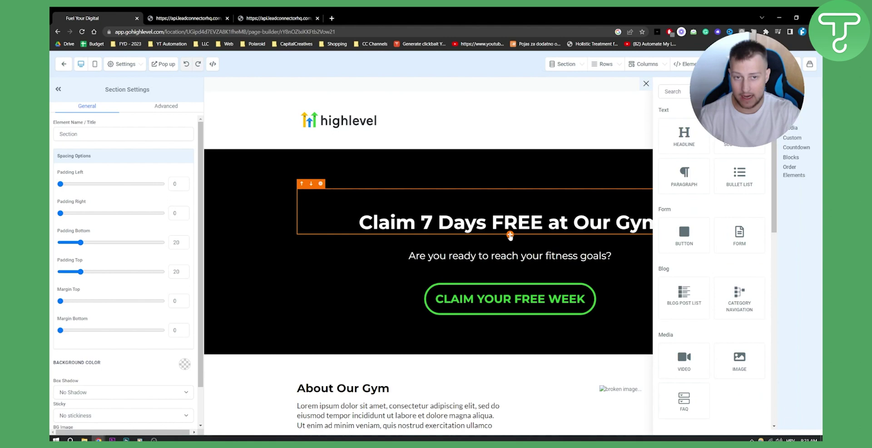
pyautogui.click(739, 232)
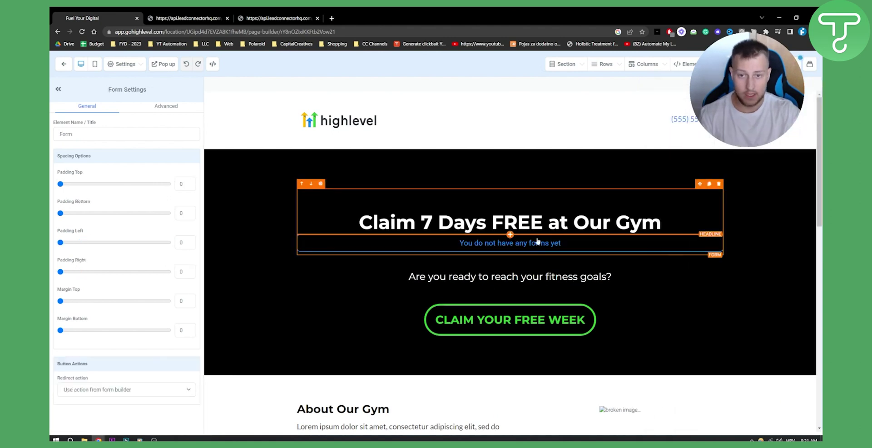
pyautogui.click(537, 241)
pyautogui.click(381, 219)
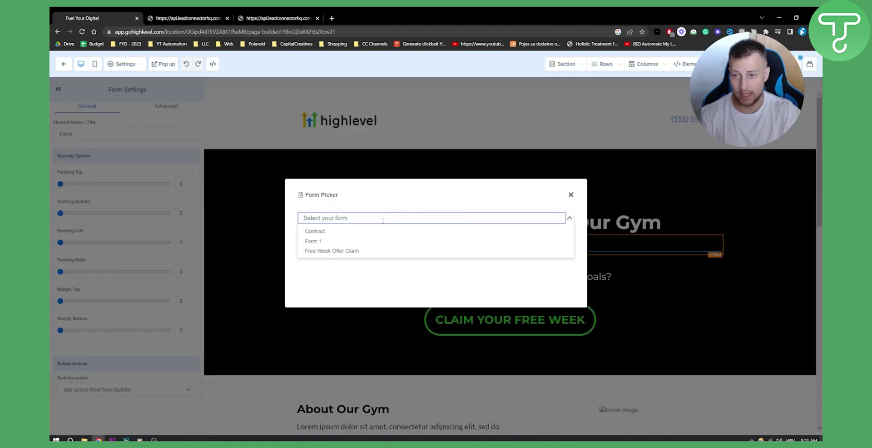
pyautogui.click(338, 233)
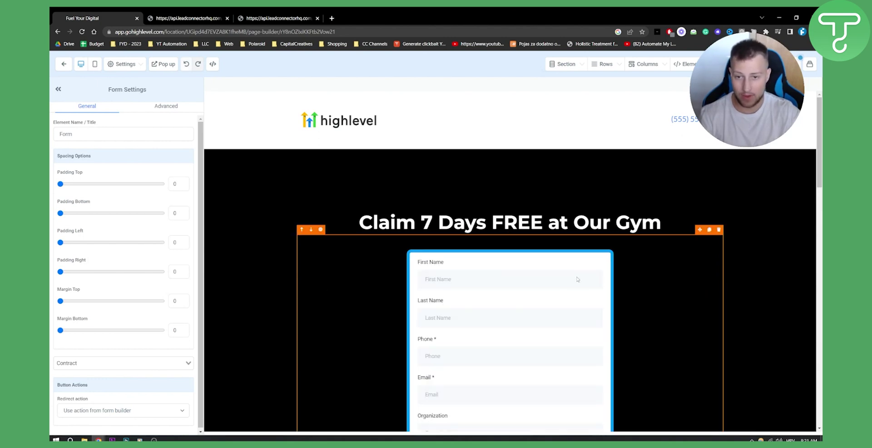
# Examine the embedded Contract form on the page, from the headline through the signature field to the button section below it.
pyautogui.scroll(-4, 586, 268)
pyautogui.scroll(2, 598, 261)
pyautogui.scroll(-2, 598, 261)
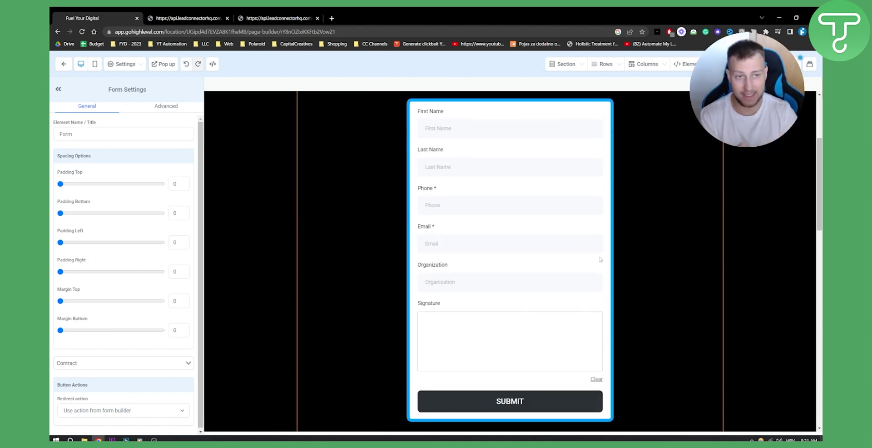
pyautogui.scroll(2, 586, 243)
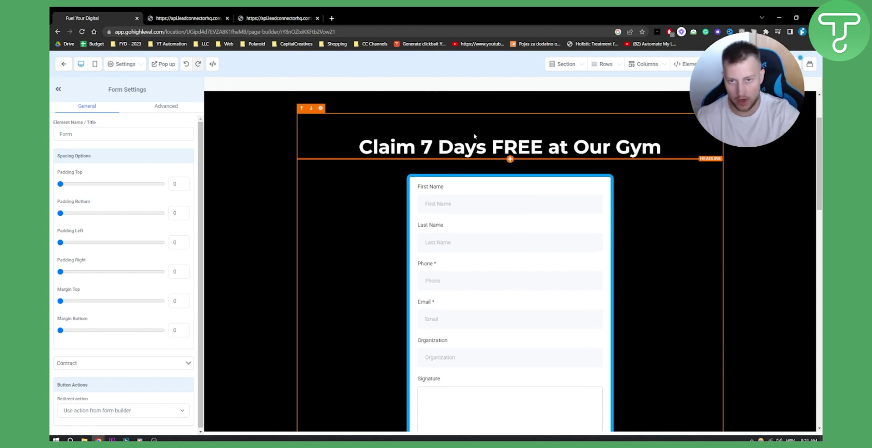
pyautogui.scroll(-8, 580, 243)
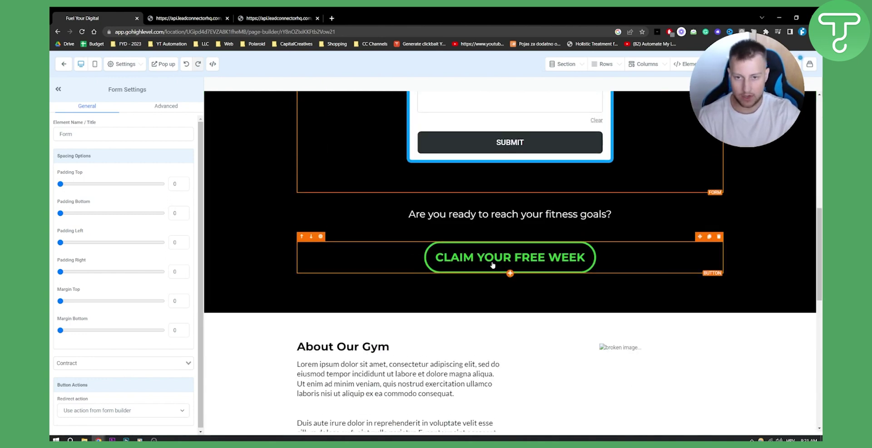
pyautogui.scroll(6, 522, 281)
pyautogui.scroll(2, 476, 271)
pyautogui.scroll(-2, 475, 268)
pyautogui.scroll(2, 473, 275)
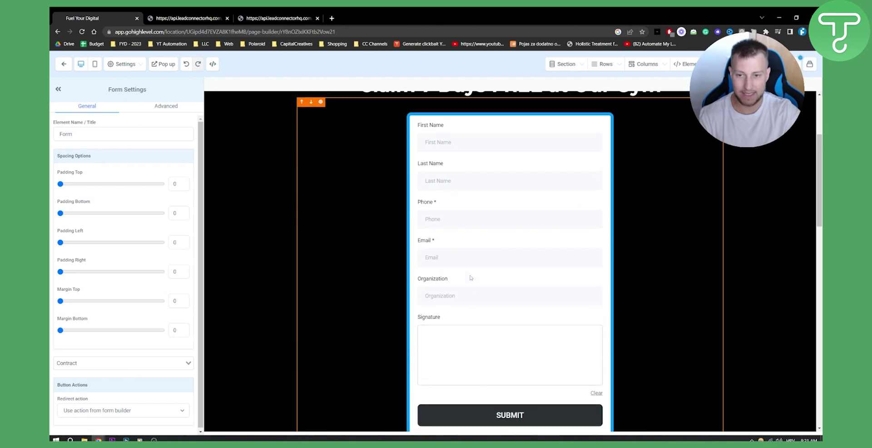
pyautogui.scroll(-1, 473, 272)
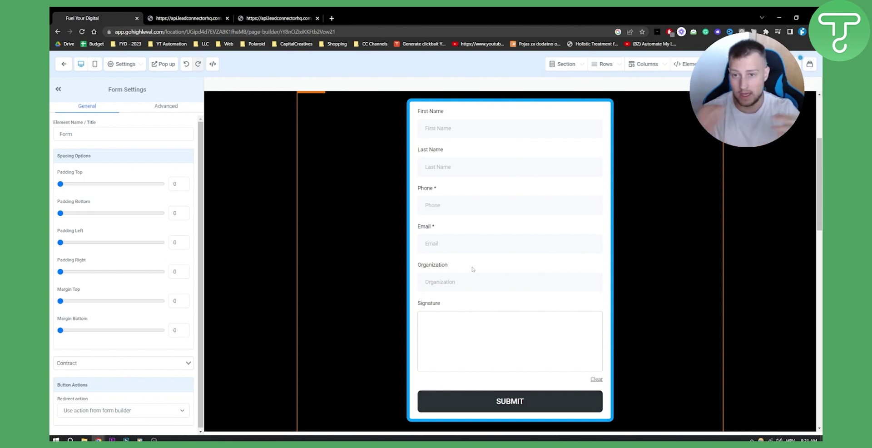
pyautogui.scroll(4, 486, 262)
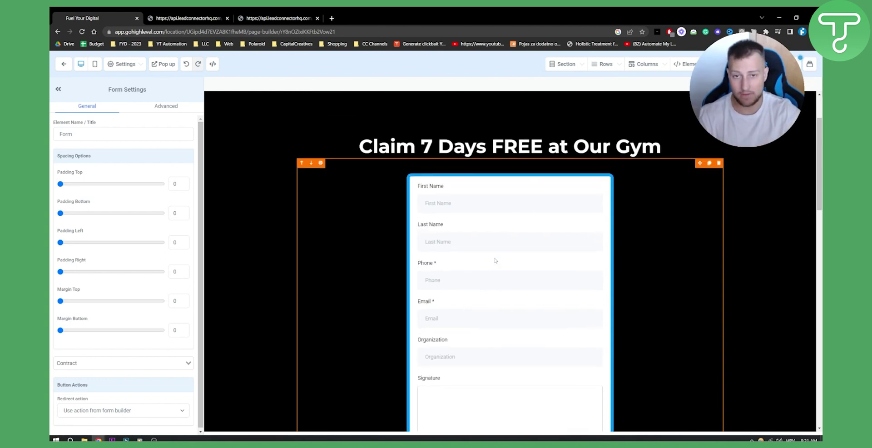
pyautogui.scroll(-1, 489, 258)
pyautogui.scroll(-1, 490, 254)
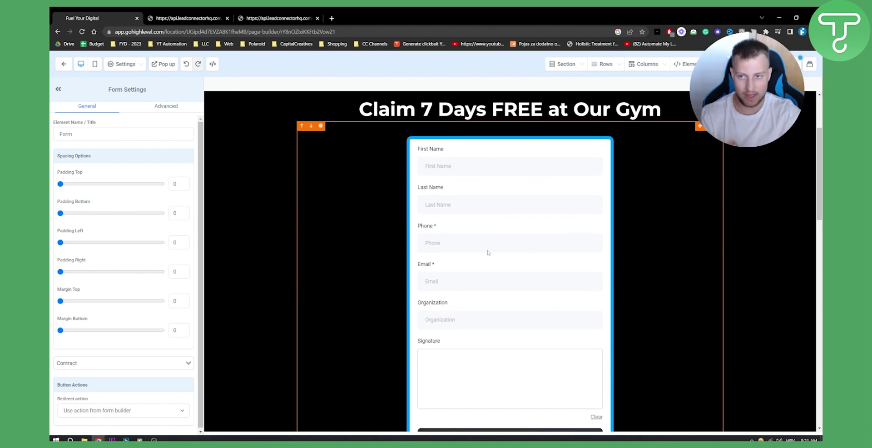